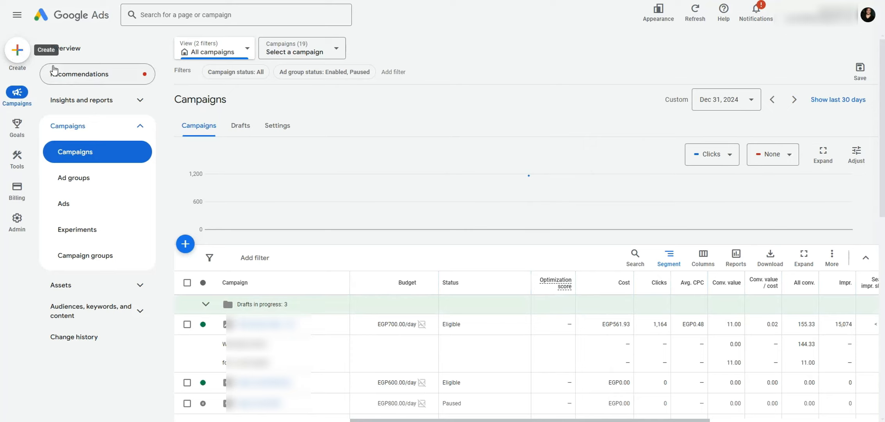
Start a new campaign using the option to create it without a goal's guidance
{"action": "left_click", "coordinate": [21, 56]}
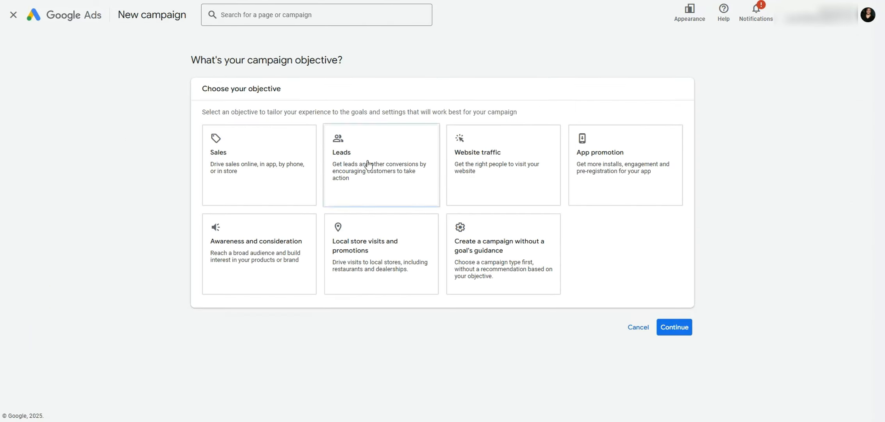
{"action": "left_click", "coordinate": [502, 261]}
{"action": "scroll", "coordinate": [507, 273], "scroll_direction": "down", "scroll_amount": 5}
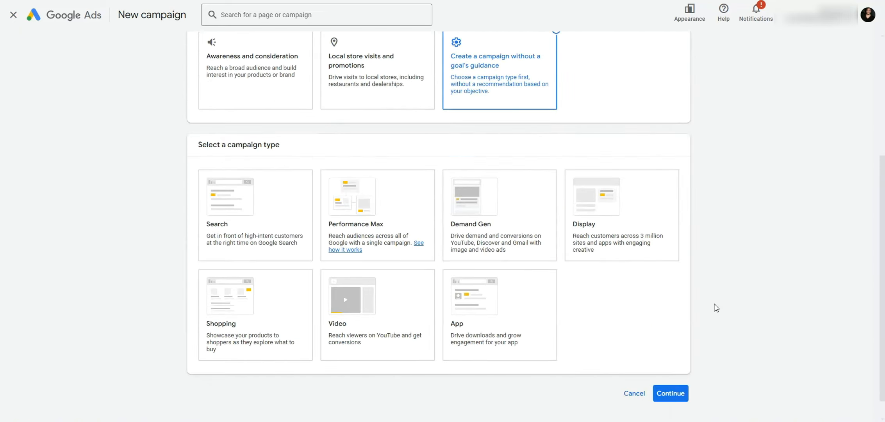
Choose Video as the campaign type
{"action": "left_click", "coordinate": [356, 317]}
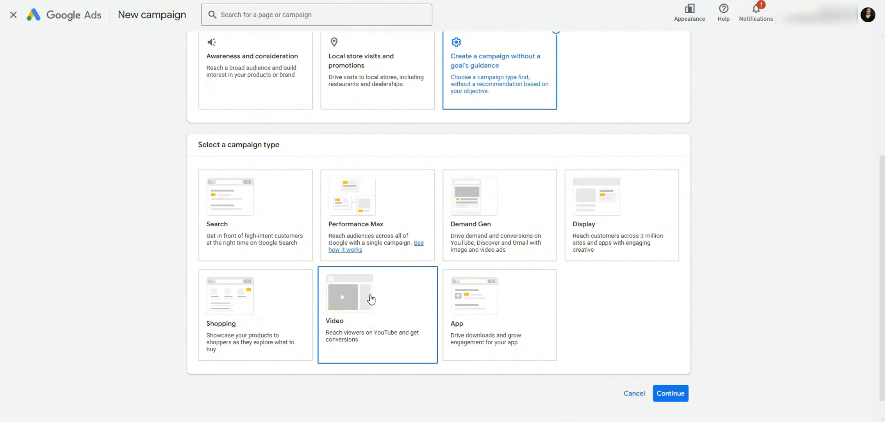
{"action": "left_click", "coordinate": [375, 238]}
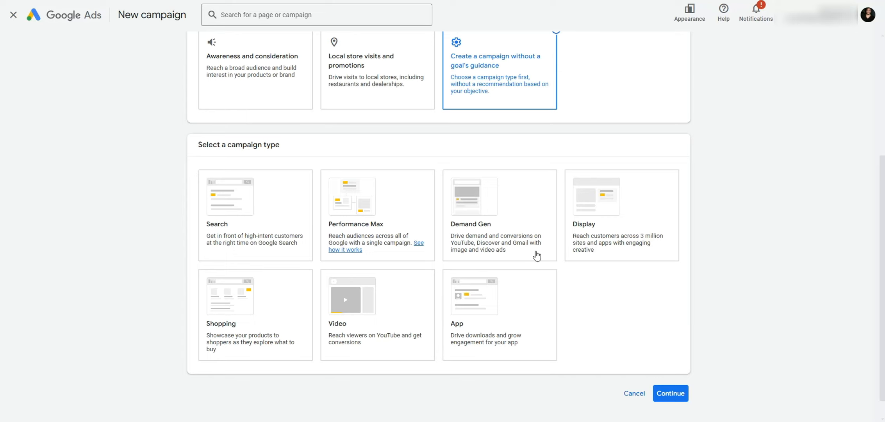
{"action": "left_click", "coordinate": [201, 235]}
{"action": "left_click", "coordinate": [369, 310]}
{"action": "scroll", "coordinate": [550, 312], "scroll_direction": "down", "scroll_amount": 6}
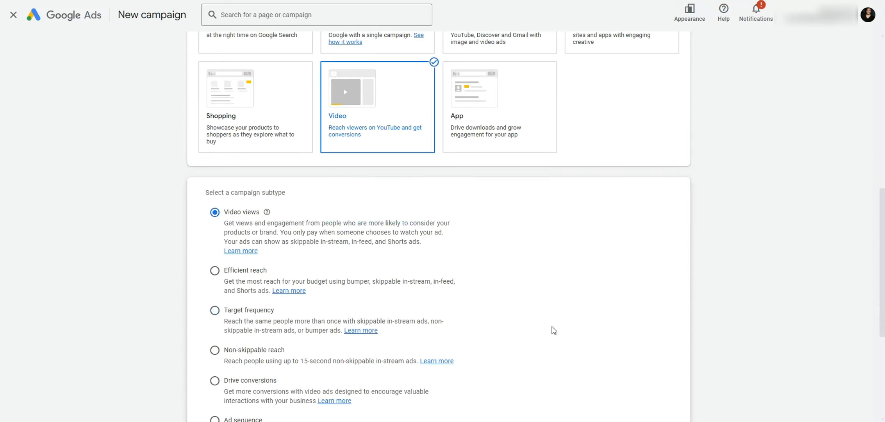
Keep the Video views subtype and start a new campaign rather than finishing a saved draft
{"action": "scroll", "coordinate": [550, 305], "scroll_direction": "up", "scroll_amount": 2}
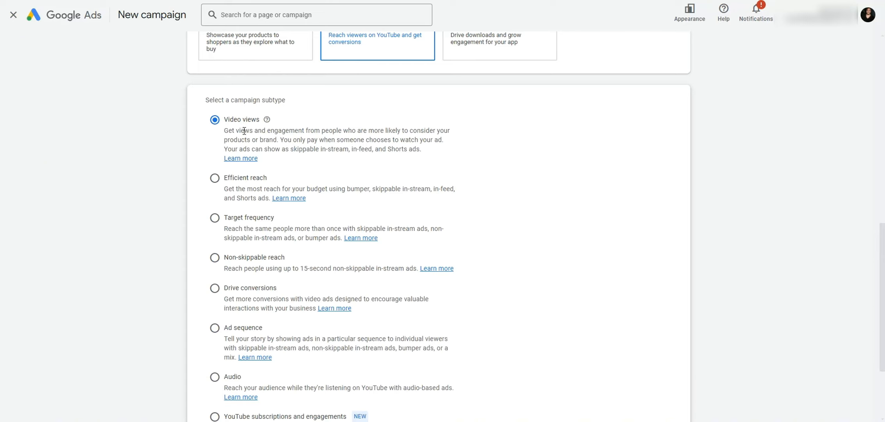
{"action": "scroll", "coordinate": [495, 182], "scroll_direction": "down", "scroll_amount": 3}
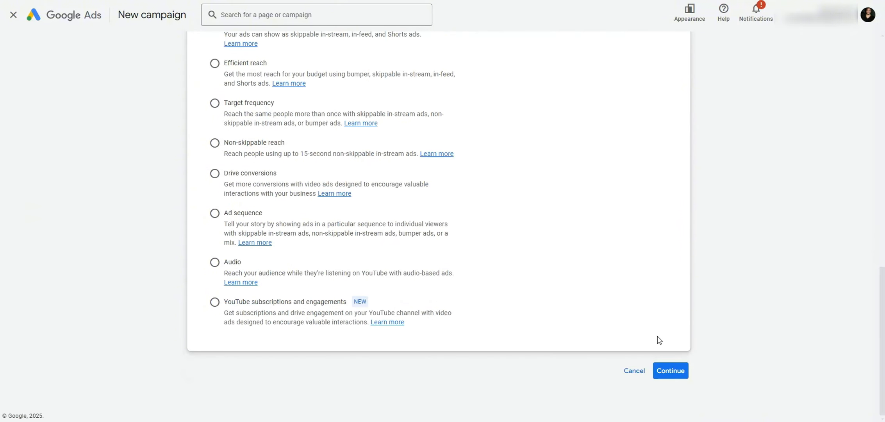
{"action": "left_click", "coordinate": [674, 380]}
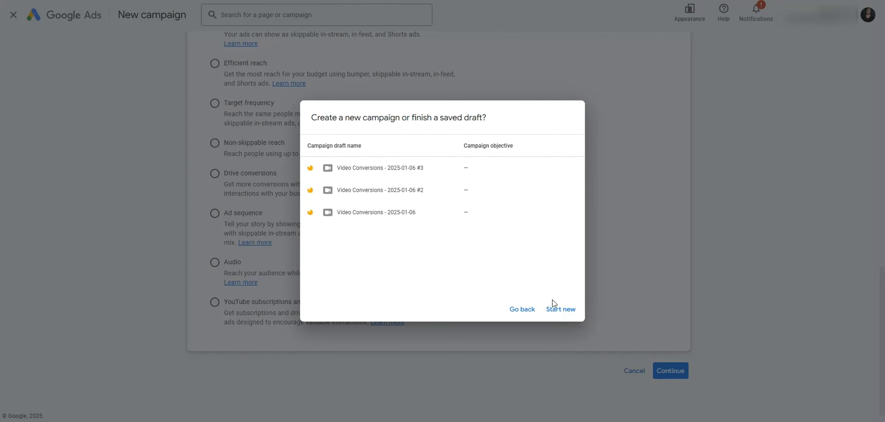
{"action": "left_click", "coordinate": [554, 311]}
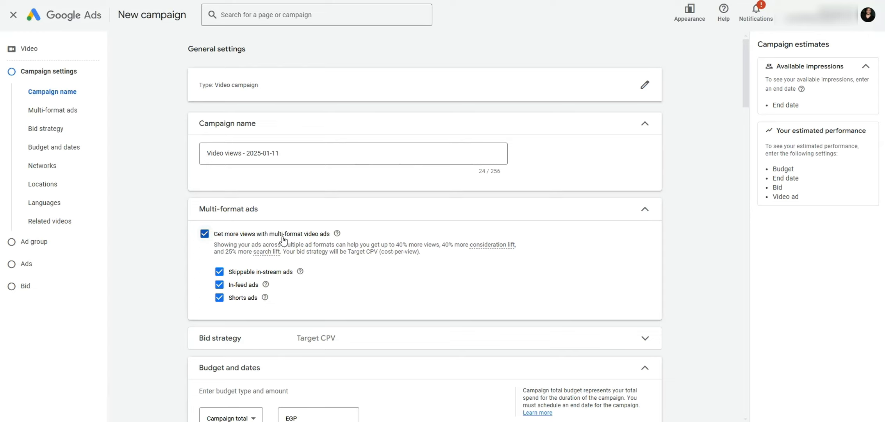
Turn off the option to get more views with multi-format video ads and turn it back on
{"action": "left_click", "coordinate": [204, 234]}
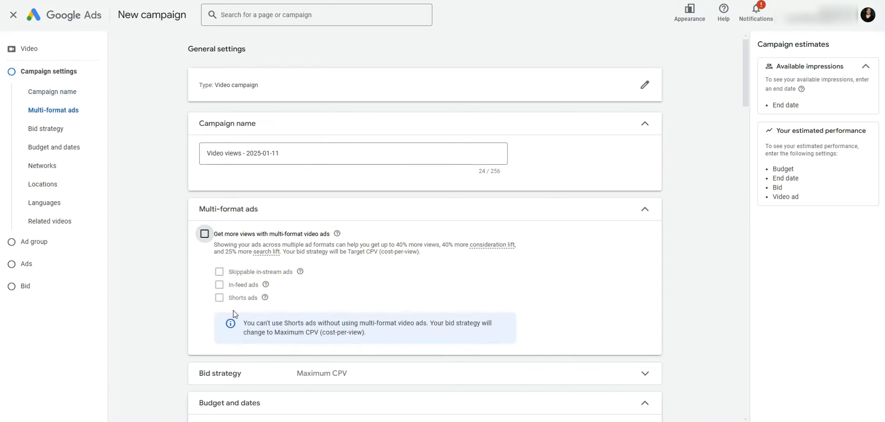
{"action": "scroll", "coordinate": [210, 147], "scroll_direction": "down", "scroll_amount": 2}
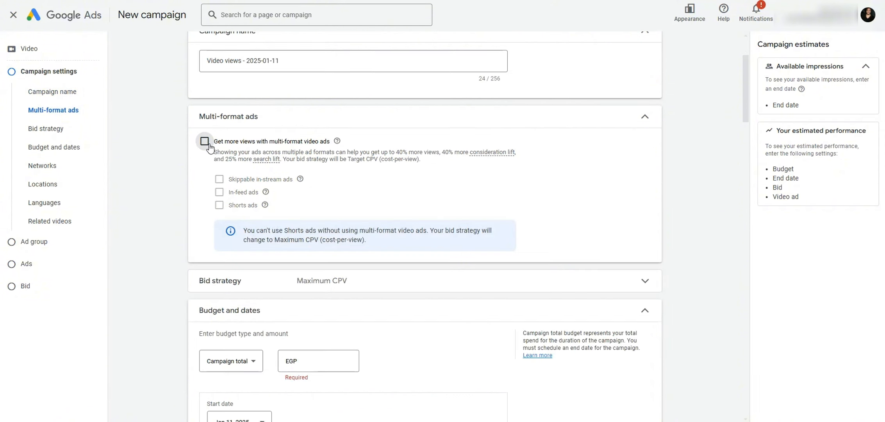
{"action": "left_click", "coordinate": [210, 145]}
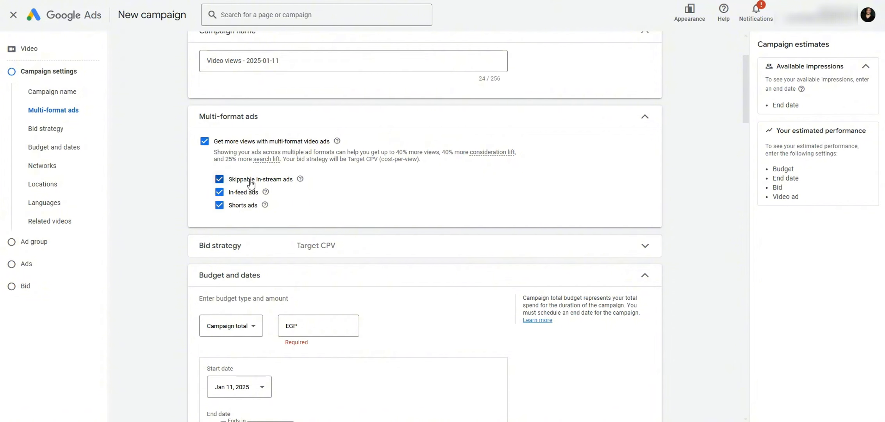
Exclude Shorts ads from the multi-format ad formats and include them again
{"action": "left_click", "coordinate": [219, 206]}
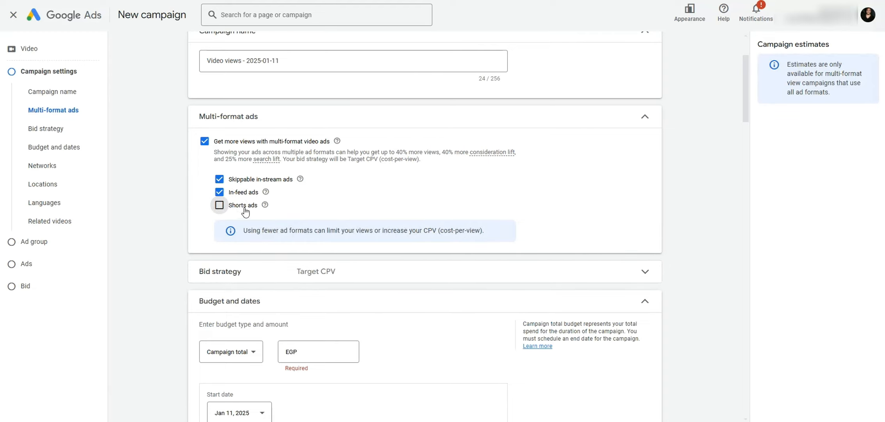
{"action": "left_click", "coordinate": [219, 205]}
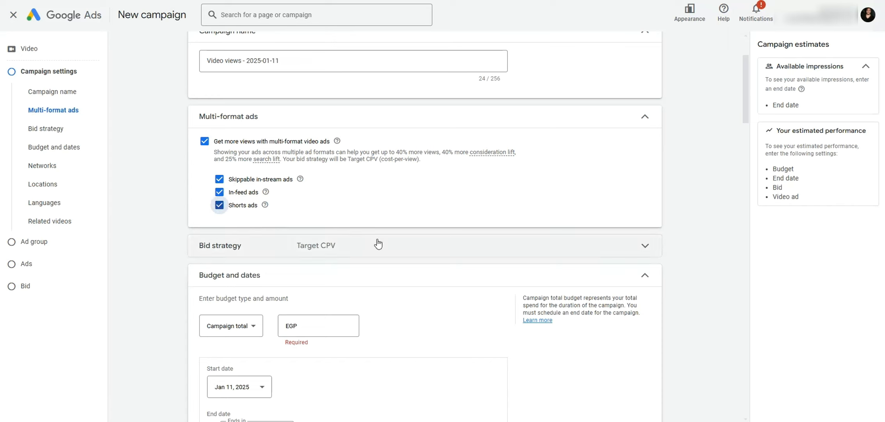
{"action": "mouse_move", "coordinate": [261, 204]}
{"action": "scroll", "coordinate": [449, 197], "scroll_direction": "up", "scroll_amount": 2}
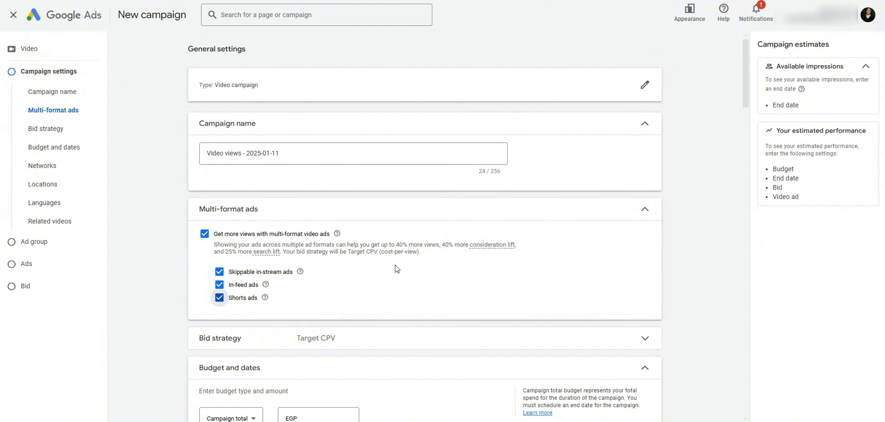
Expand the bid strategy settings and review the strategy options for this campaign
{"action": "scroll", "coordinate": [388, 252], "scroll_direction": "down", "scroll_amount": 2}
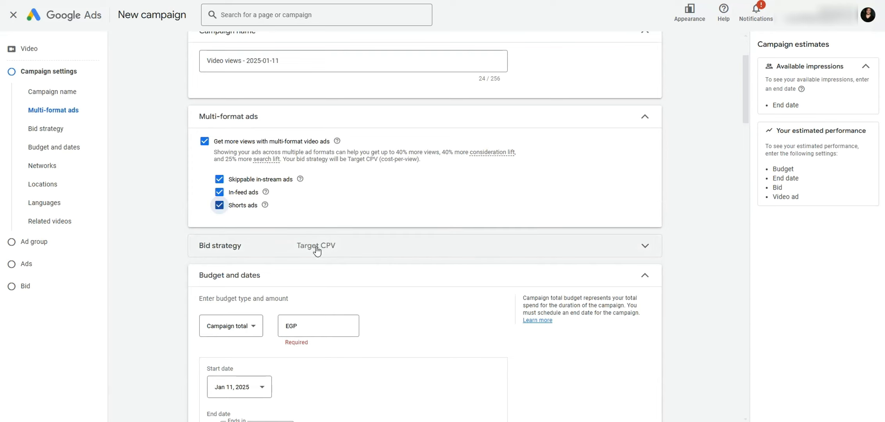
{"action": "left_click", "coordinate": [573, 256]}
{"action": "scroll", "coordinate": [571, 254], "scroll_direction": "down", "scroll_amount": 2}
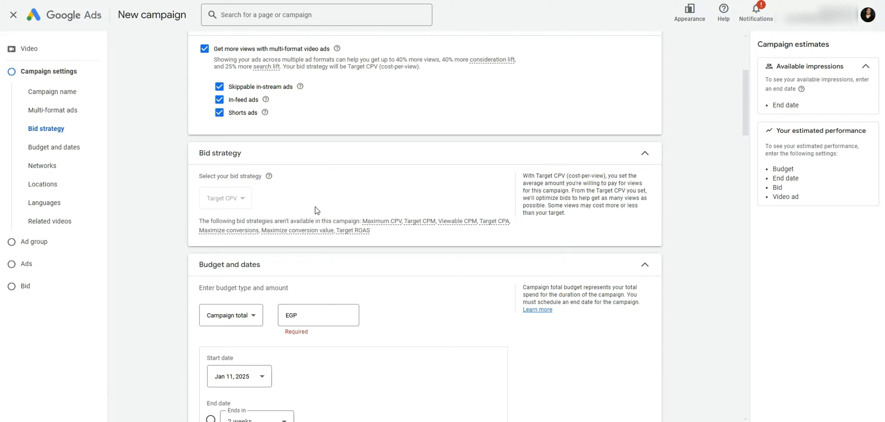
Set the budget type to Daily with an amount of EGP 500
{"action": "scroll", "coordinate": [422, 223], "scroll_direction": "down", "scroll_amount": 2}
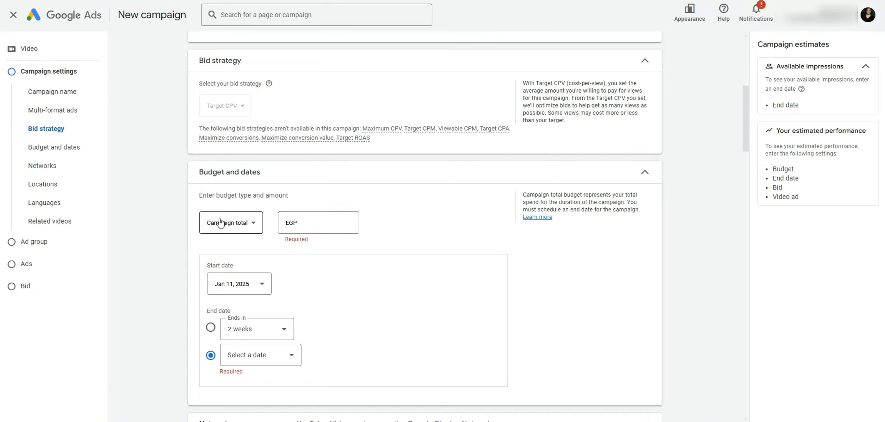
{"action": "left_click", "coordinate": [254, 228]}
{"action": "left_click", "coordinate": [260, 235]}
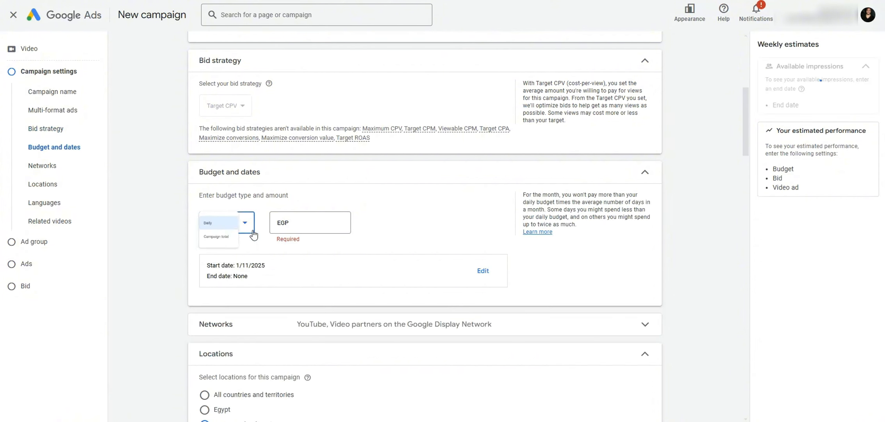
{"action": "left_click", "coordinate": [317, 222]}
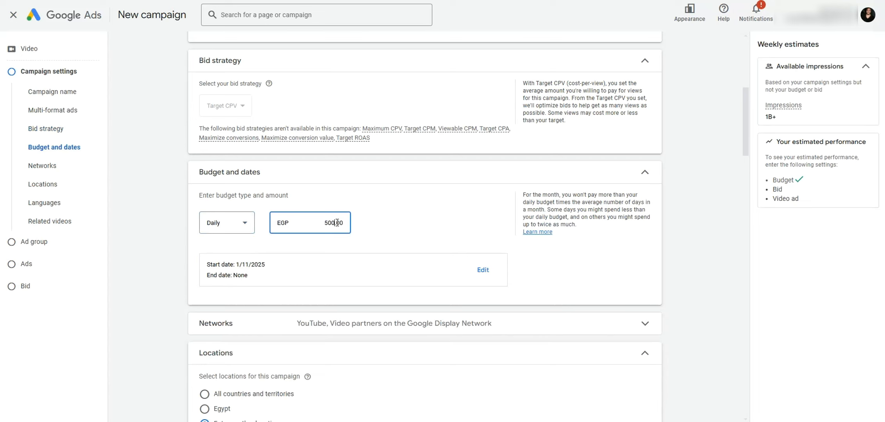
{"action": "left_click", "coordinate": [371, 214]}
Edit the campaign schedule and set the end date to Jan 31, 2025
{"action": "scroll", "coordinate": [390, 197], "scroll_direction": "down", "scroll_amount": 2}
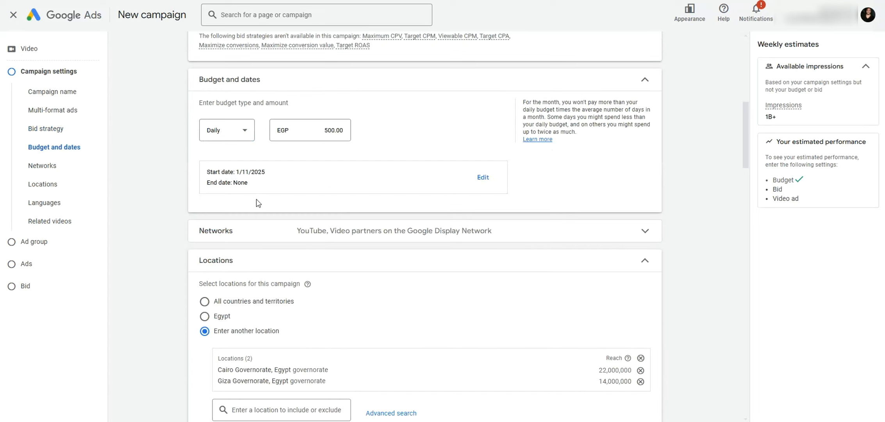
{"action": "left_click", "coordinate": [483, 177]}
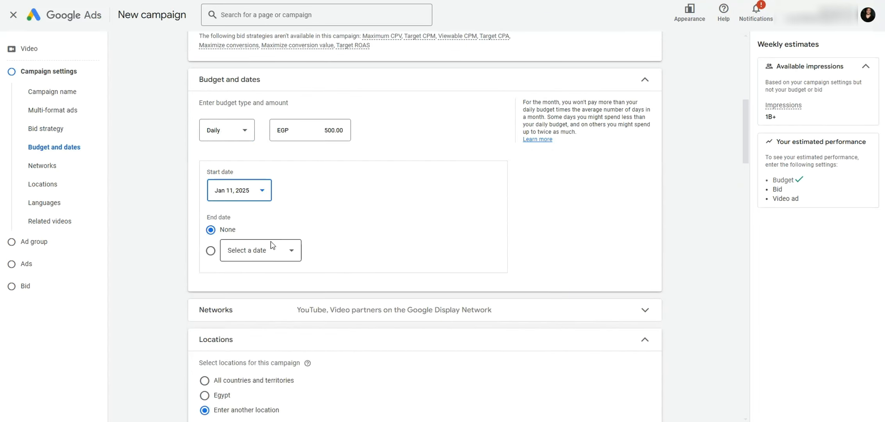
{"action": "left_click", "coordinate": [251, 256]}
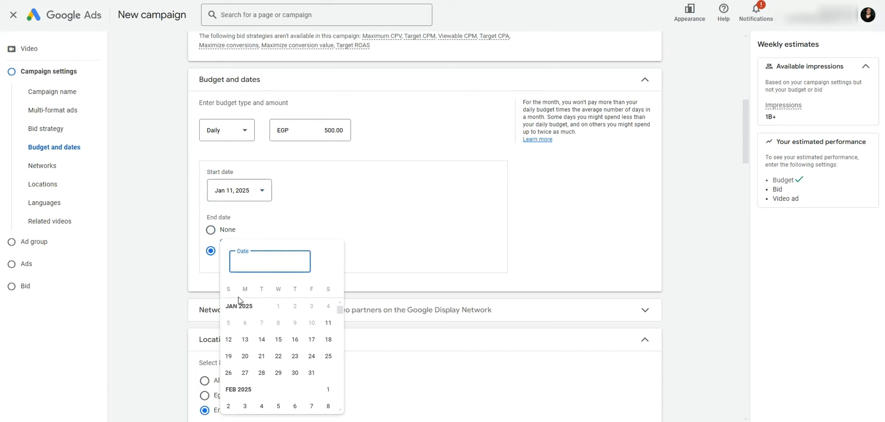
{"action": "left_click", "coordinate": [311, 372]}
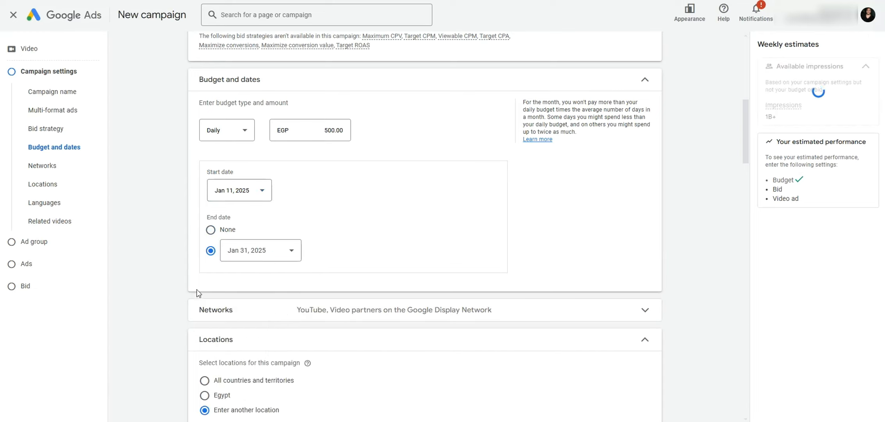
Exclude video partners on the Google Display Network from the campaign's networks
{"action": "scroll", "coordinate": [235, 230], "scroll_direction": "down", "scroll_amount": 2}
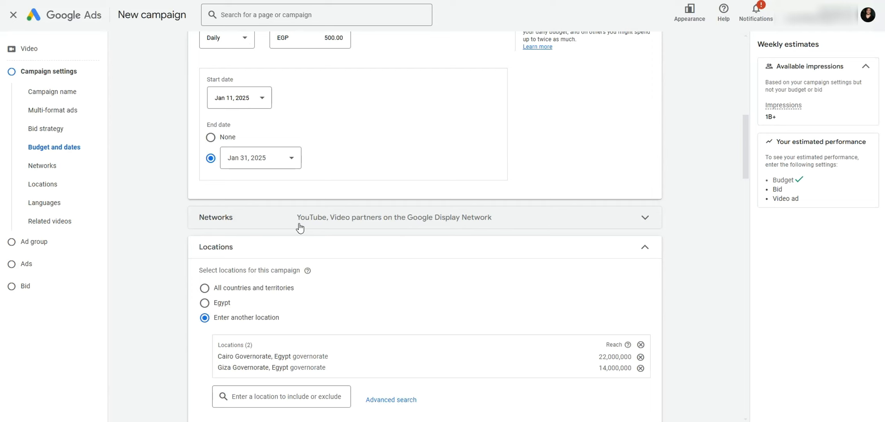
{"action": "left_click", "coordinate": [400, 225]}
{"action": "scroll", "coordinate": [354, 245], "scroll_direction": "down", "scroll_amount": 2}
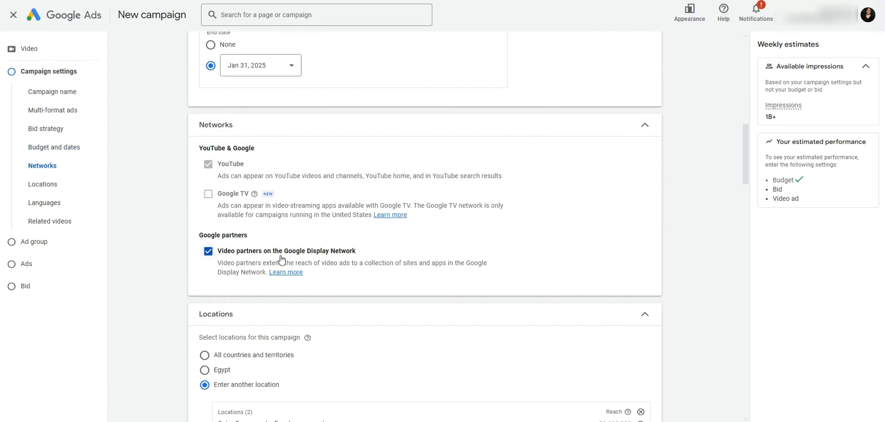
{"action": "left_click", "coordinate": [209, 251]}
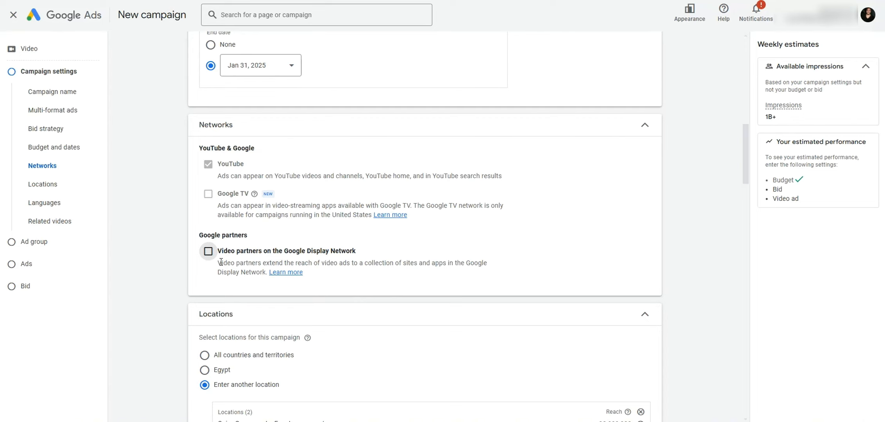
Open the advanced location search, remove Giza Governorate, Egypt from the targeted locations and include it again
{"action": "scroll", "coordinate": [289, 260], "scroll_direction": "down", "scroll_amount": 5}
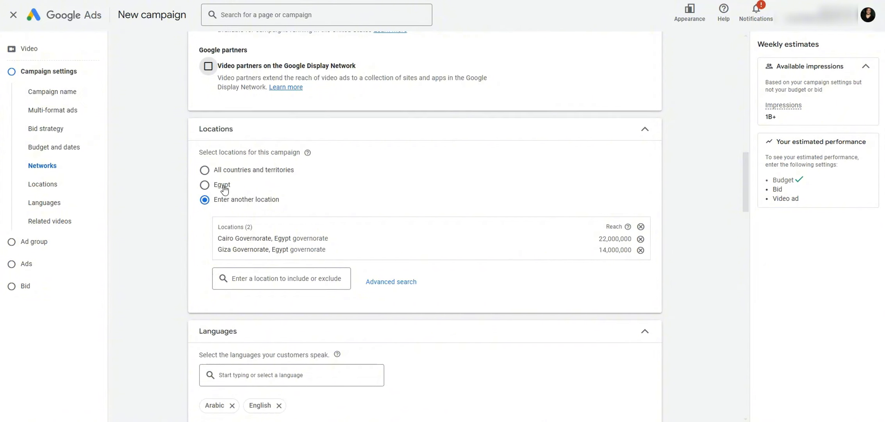
{"action": "left_click", "coordinate": [377, 281]}
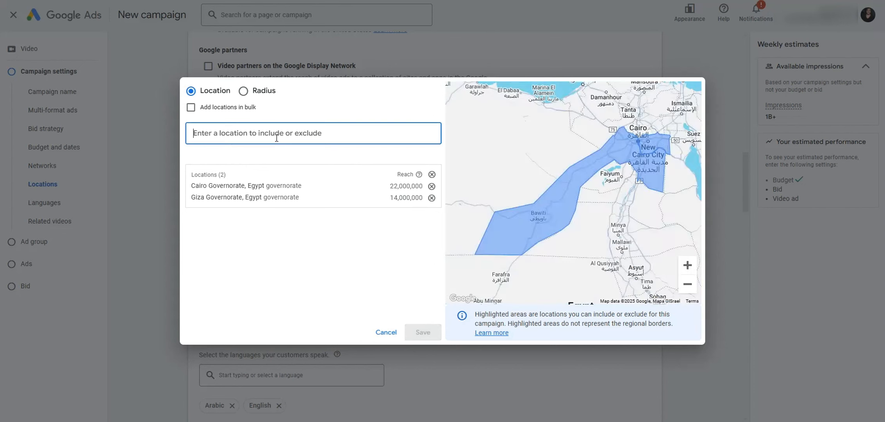
{"action": "left_click", "coordinate": [431, 198]}
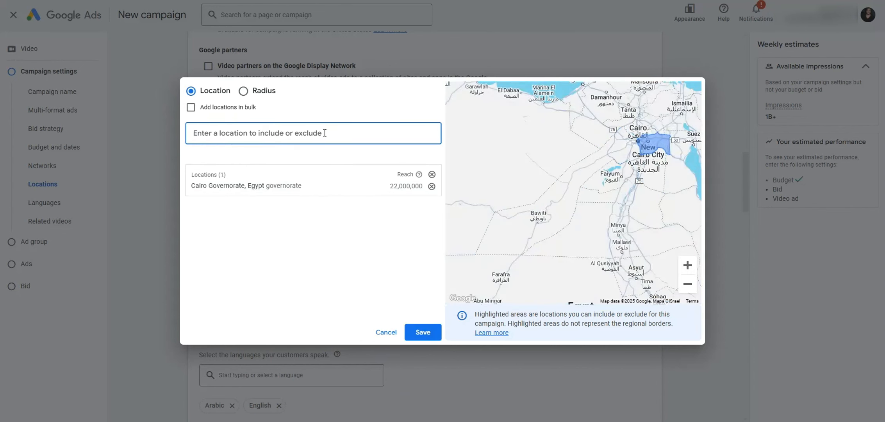
{"action": "type", "text": "giza"}
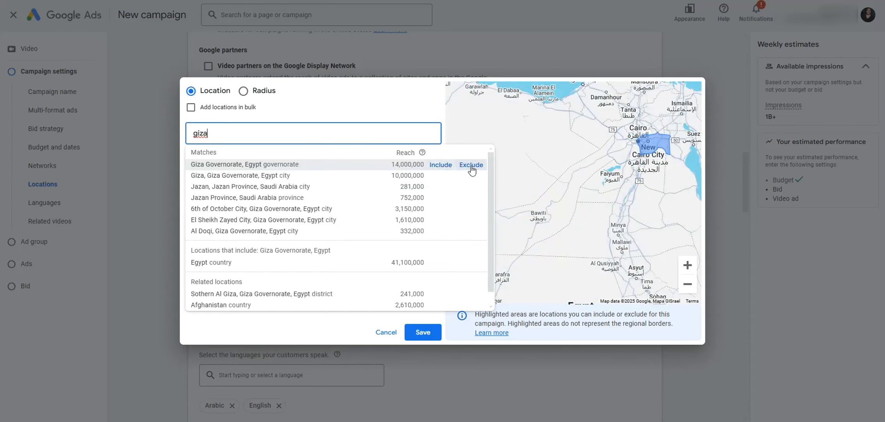
{"action": "left_click", "coordinate": [440, 165]}
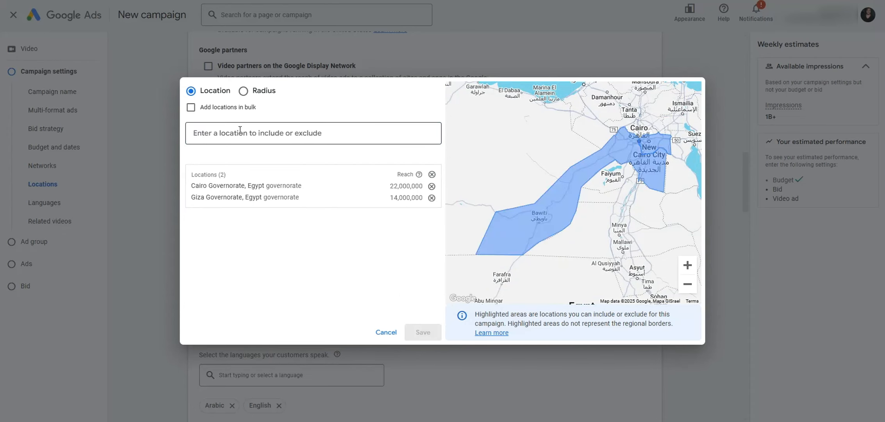
Try excluding Alexandria Governorate, Egypt in the advanced location search, remove that exclusion and leave the search without saving
{"action": "left_click", "coordinate": [273, 131]}
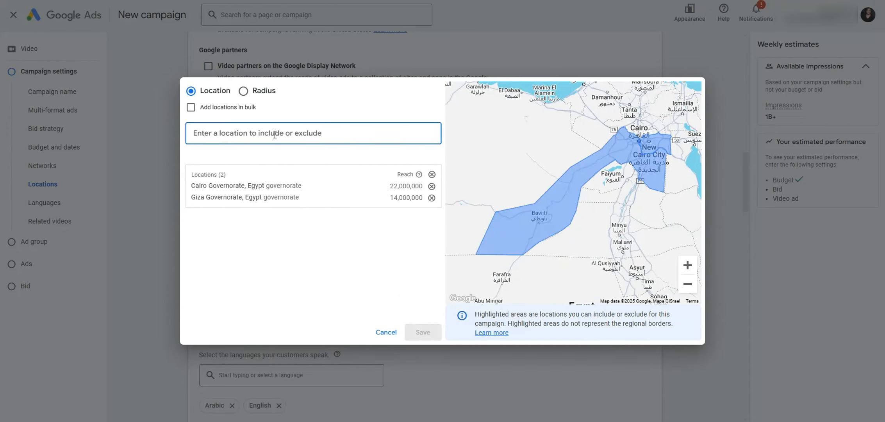
{"action": "type", "text": "alex"}
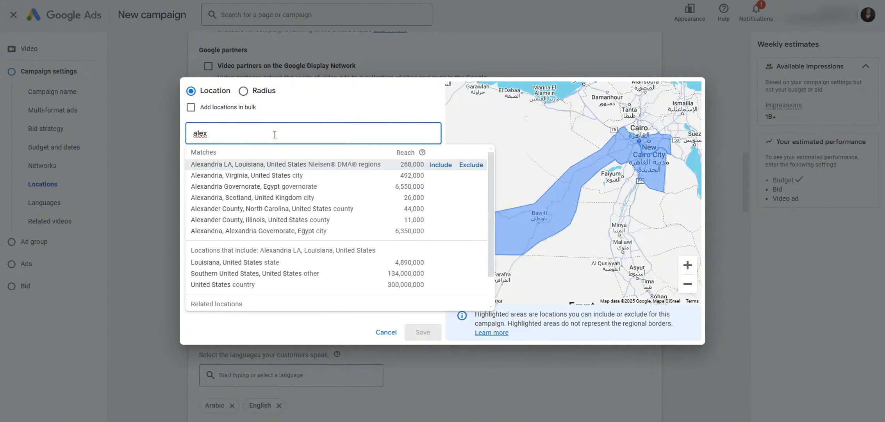
{"action": "type", "text": "andria"}
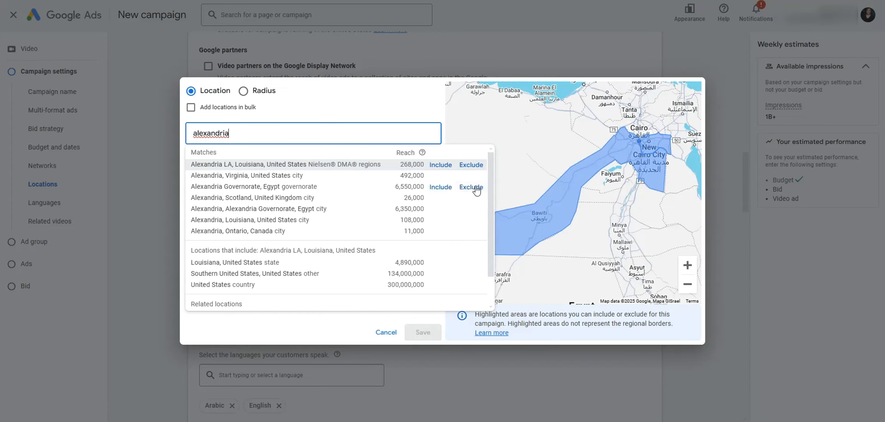
{"action": "left_click", "coordinate": [471, 187]}
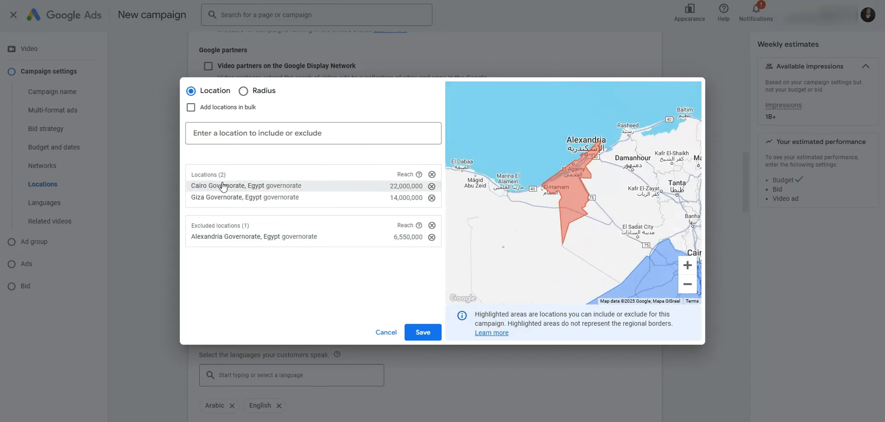
{"action": "left_click", "coordinate": [431, 237]}
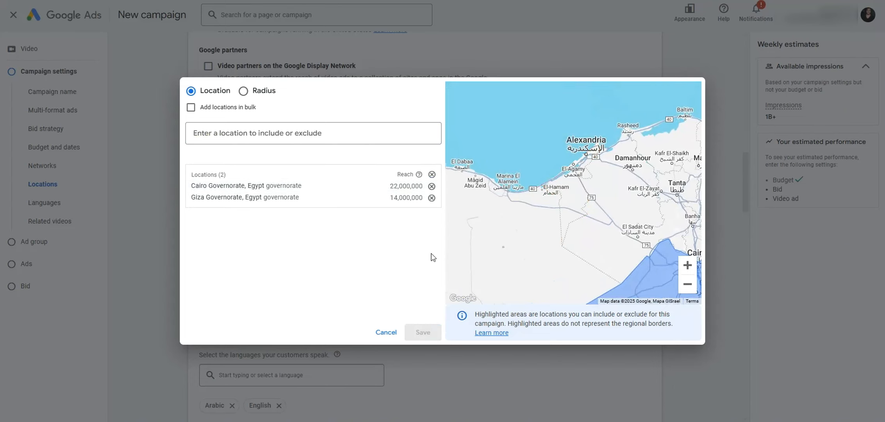
{"action": "left_click", "coordinate": [386, 332]}
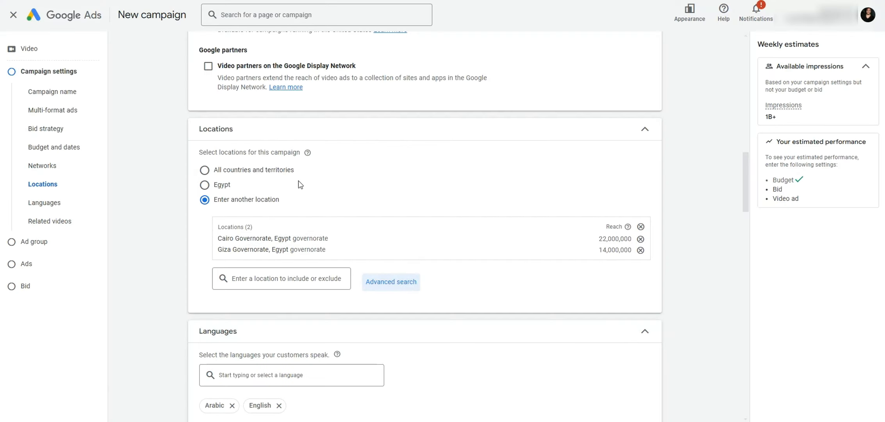
{"action": "scroll", "coordinate": [366, 175], "scroll_direction": "down", "scroll_amount": 2}
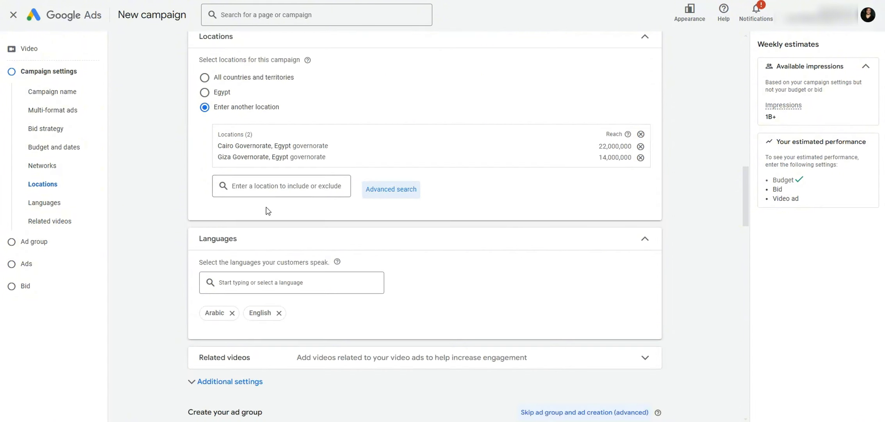
{"action": "scroll", "coordinate": [266, 207], "scroll_direction": "down", "scroll_amount": 2}
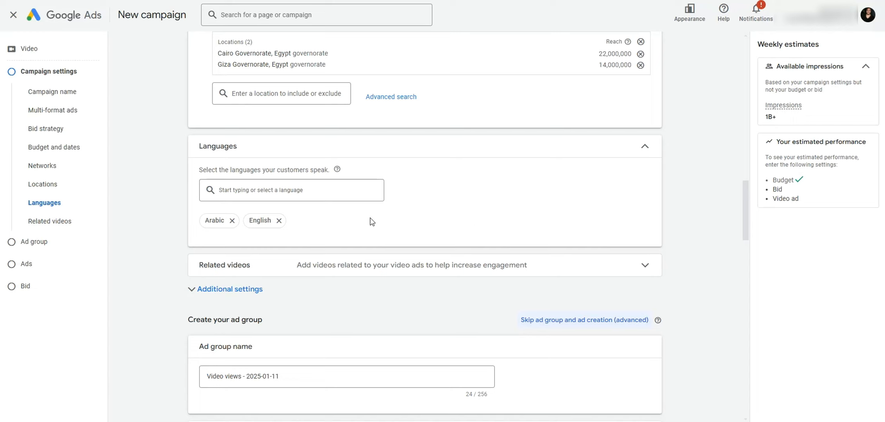
{"action": "left_click", "coordinate": [441, 260]}
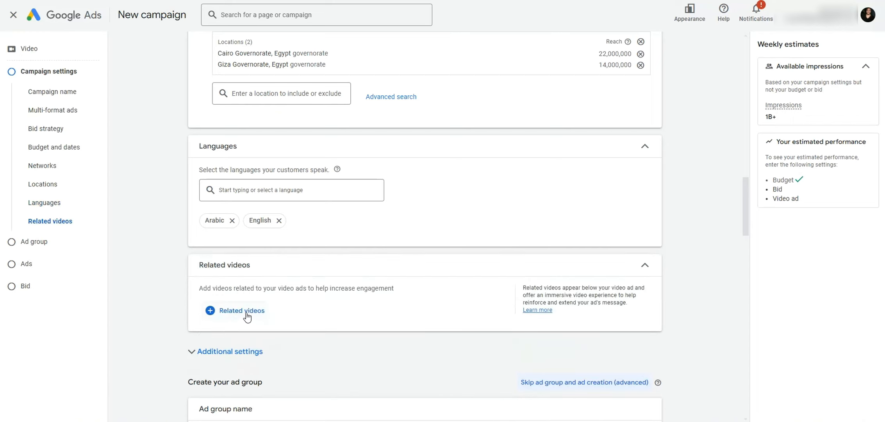
{"action": "left_click", "coordinate": [242, 311]}
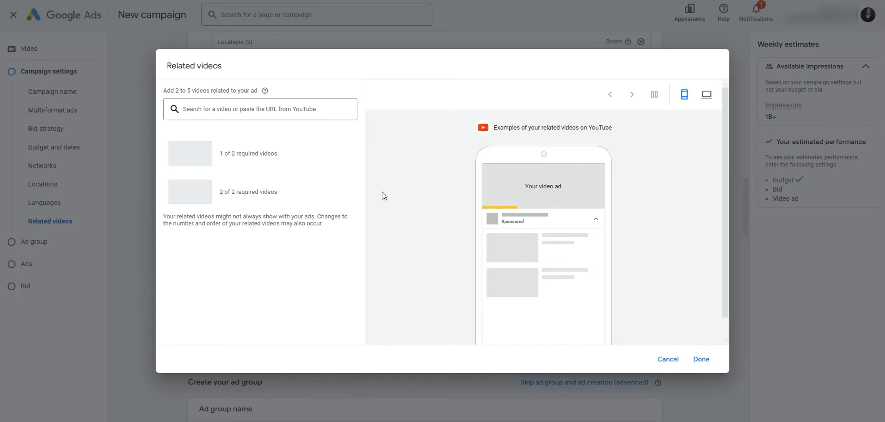
{"action": "left_click", "coordinate": [250, 109]}
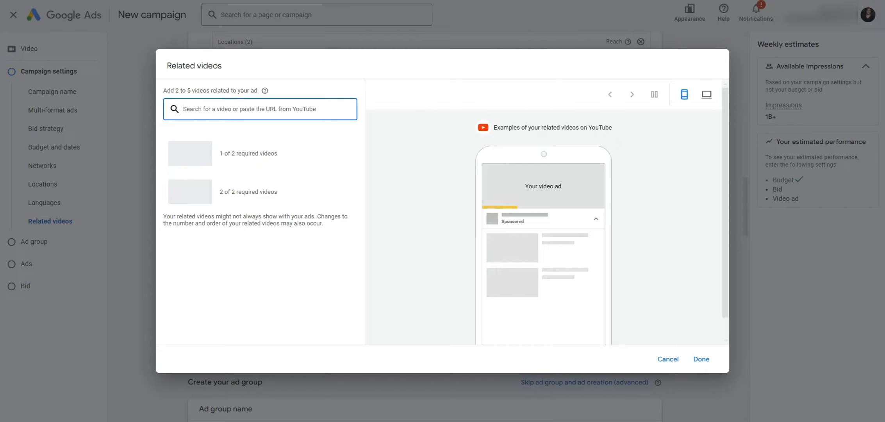
{"action": "type", "text": "https://youtu.be/E41lsi_Z1nM?si=TFHkq9h63ZaQjiyW"}
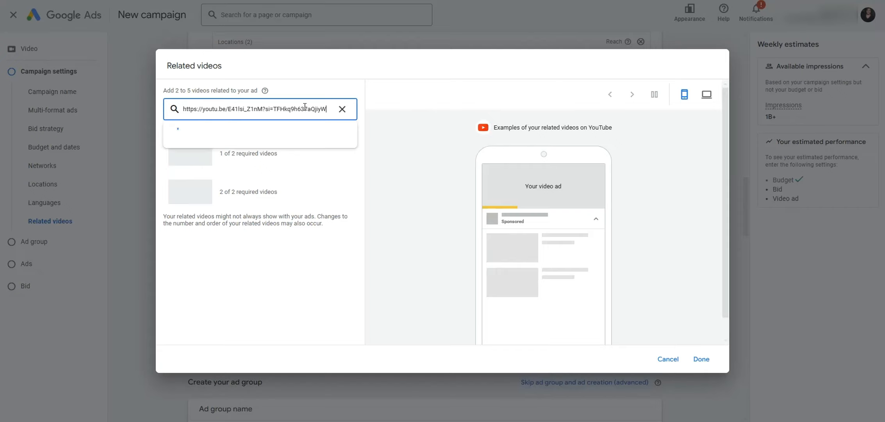
{"action": "left_click", "coordinate": [276, 136]}
{"action": "left_click", "coordinate": [292, 152]}
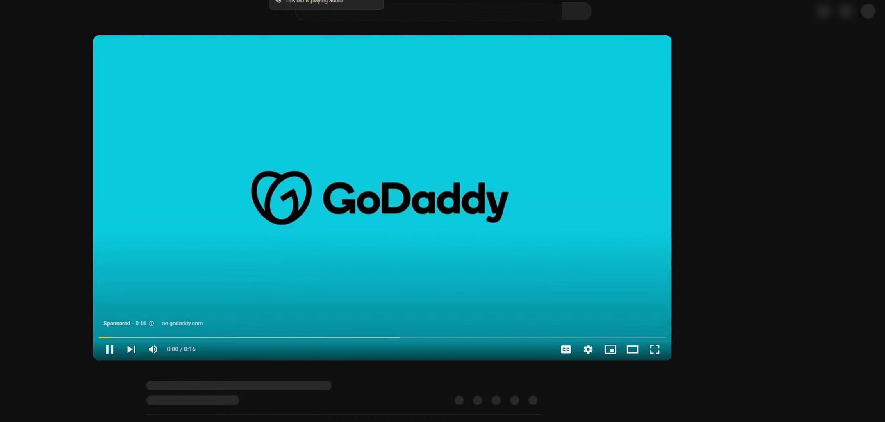
Switch to the YouTube channel page and copy the share link of its 5:10 video
{"action": "left_click", "coordinate": [259, 16]}
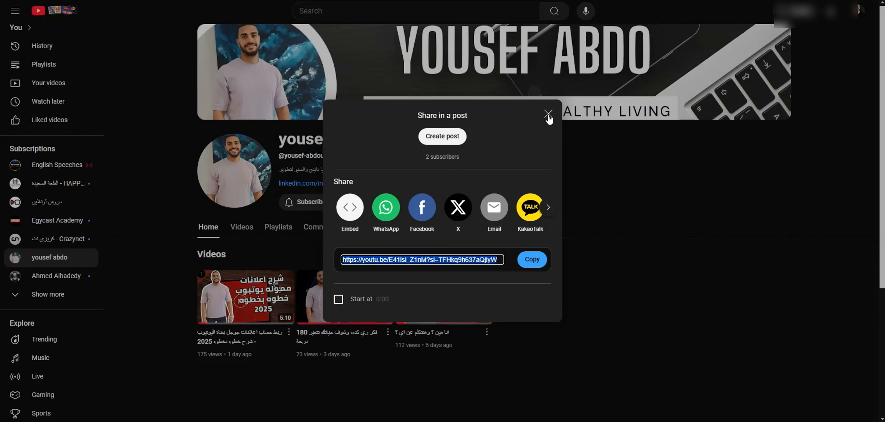
{"action": "left_click", "coordinate": [548, 115]}
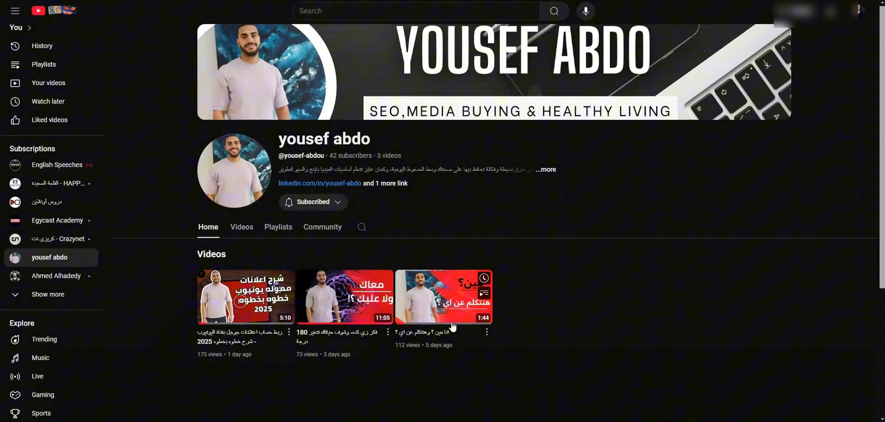
{"action": "left_click", "coordinate": [288, 333]}
{"action": "left_click", "coordinate": [334, 401]}
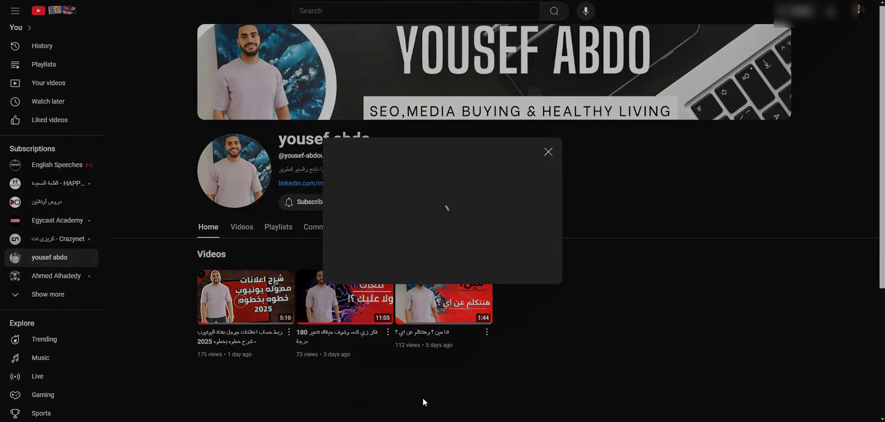
{"action": "left_click", "coordinate": [531, 259]}
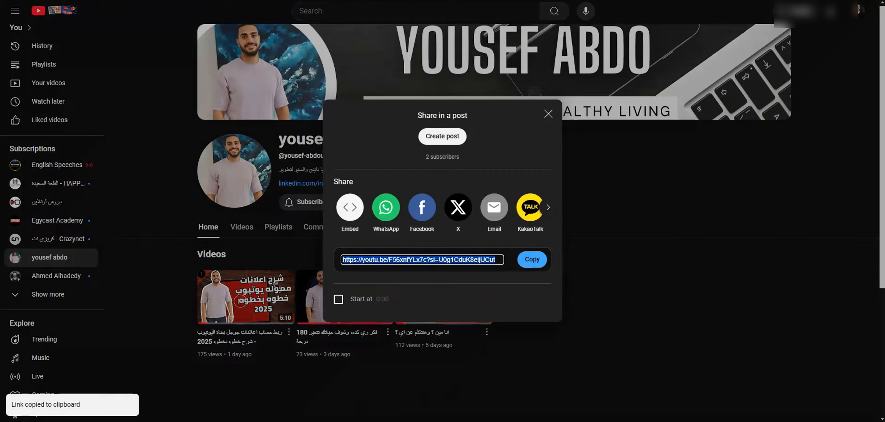
Return to Google Ads, add the copied link as the second related video and save the related videos
{"action": "key", "text": "ctrl+Tab"}
{"action": "left_click", "coordinate": [279, 106]}
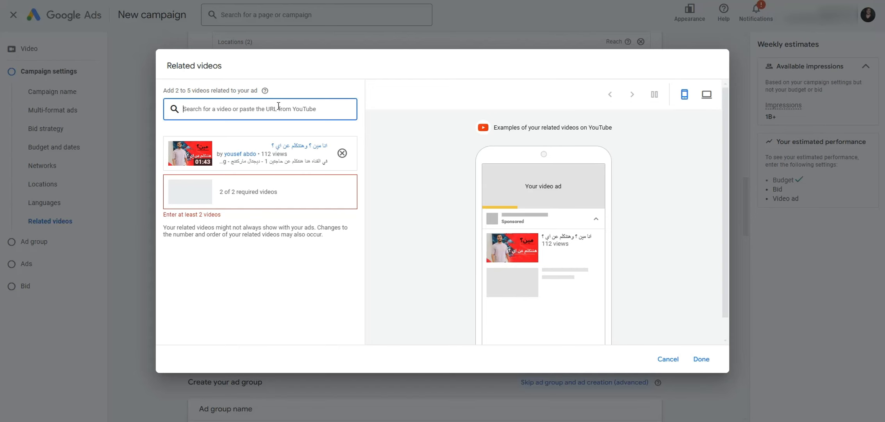
{"action": "key", "text": "ctrl+v"}
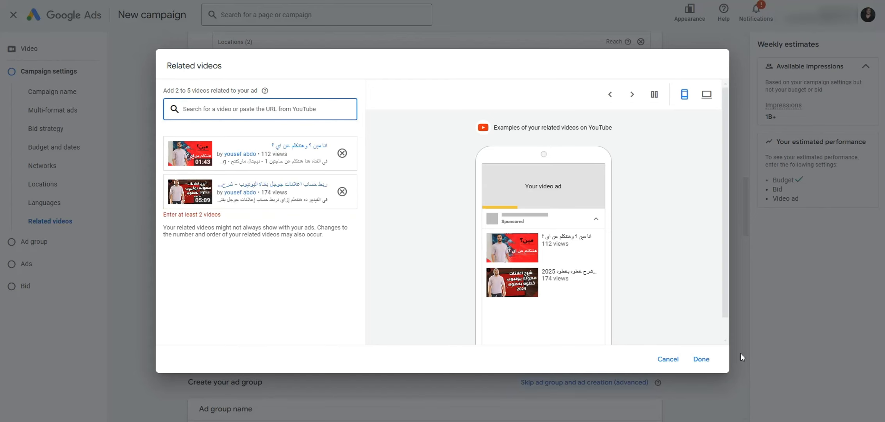
{"action": "left_click", "coordinate": [701, 358]}
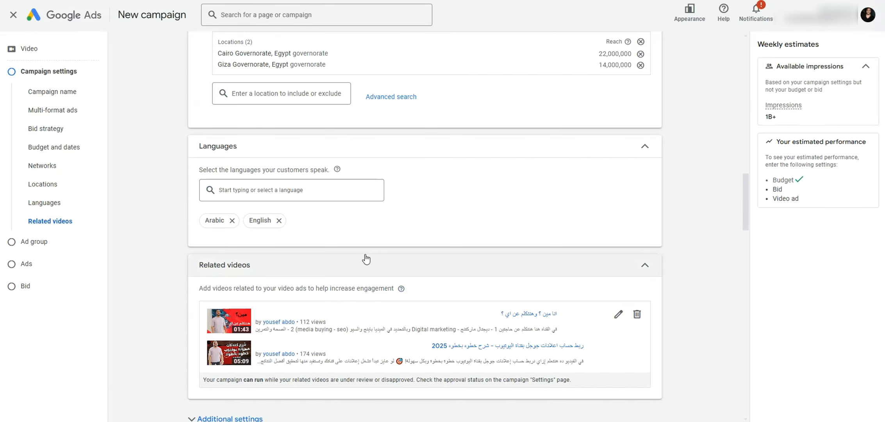
Expand the campaign's additional settings and open the device targeting options
{"action": "scroll", "coordinate": [373, 265], "scroll_direction": "down", "scroll_amount": 5}
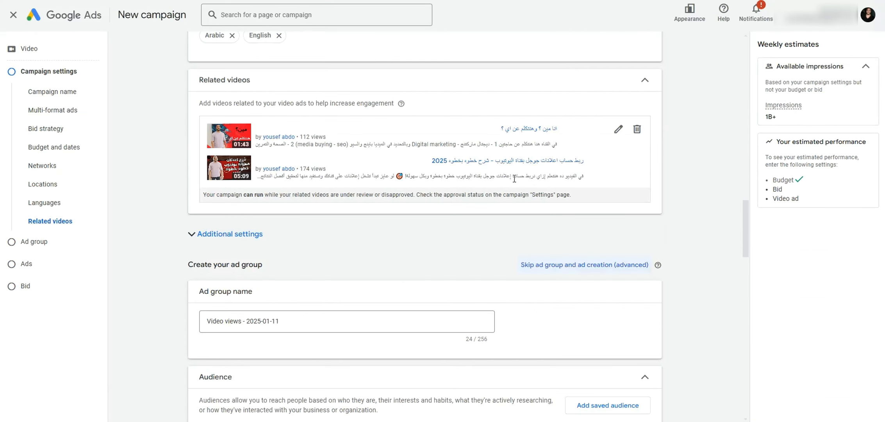
{"action": "scroll", "coordinate": [515, 197], "scroll_direction": "down", "scroll_amount": 2}
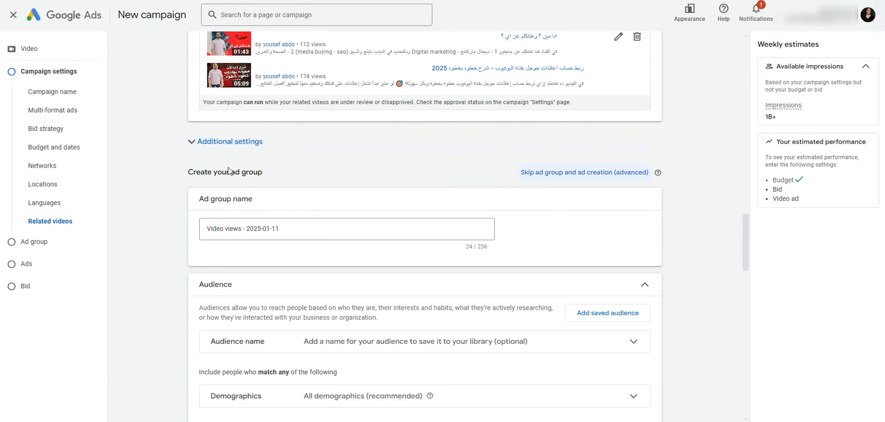
{"action": "left_click", "coordinate": [189, 141]}
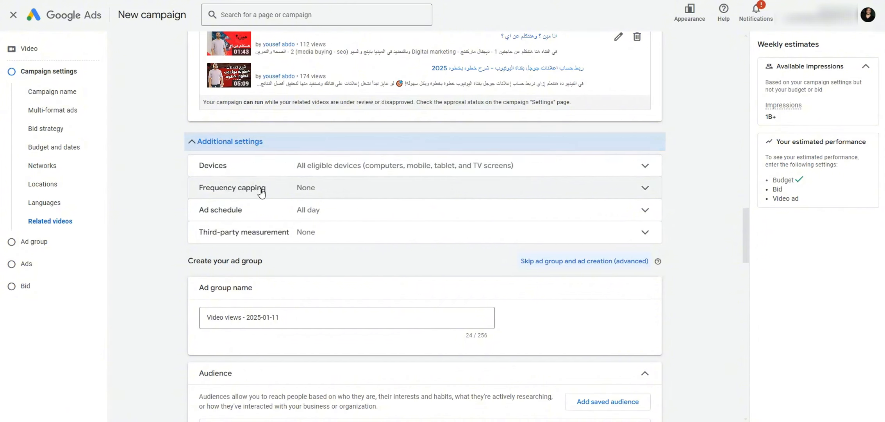
{"action": "left_click", "coordinate": [396, 166]}
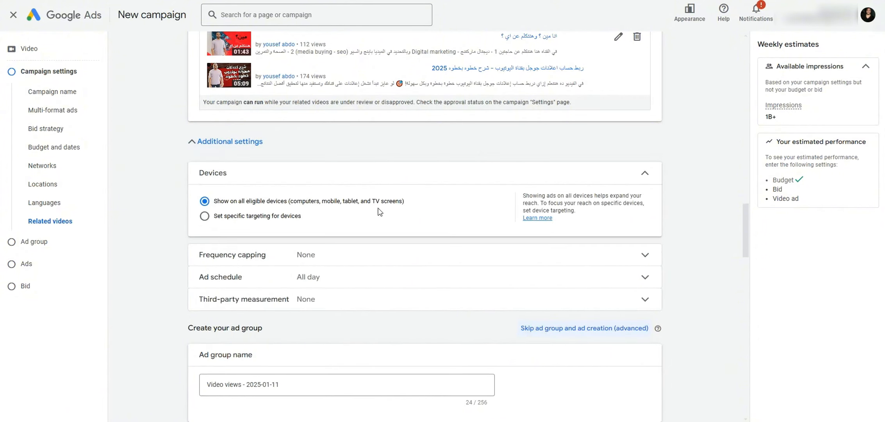
Try specific device targeting without TV screens and tablets, and revert to showing ads on all eligible devices
{"action": "left_click", "coordinate": [266, 216]}
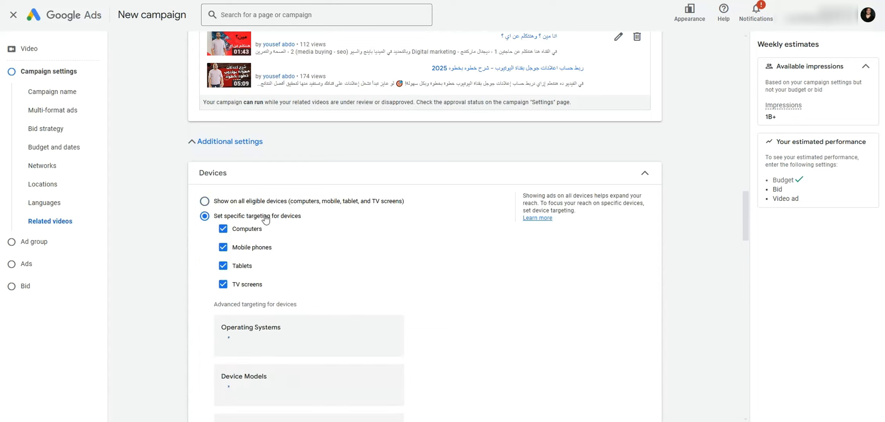
{"action": "left_click", "coordinate": [223, 284]}
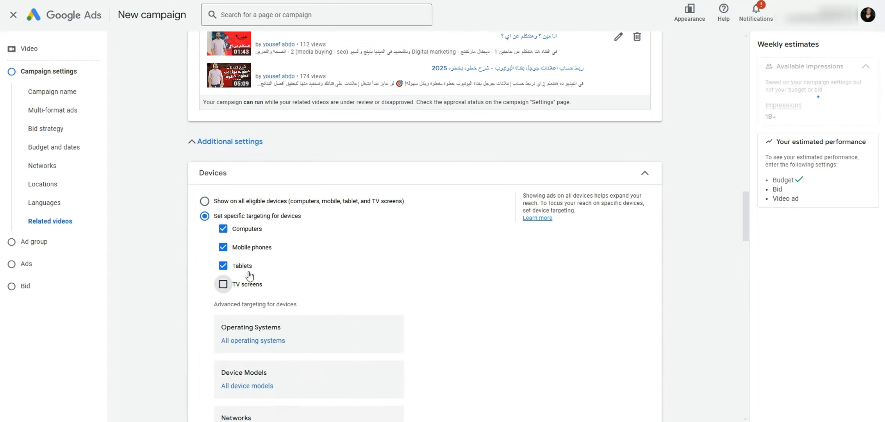
{"action": "left_click", "coordinate": [223, 265]}
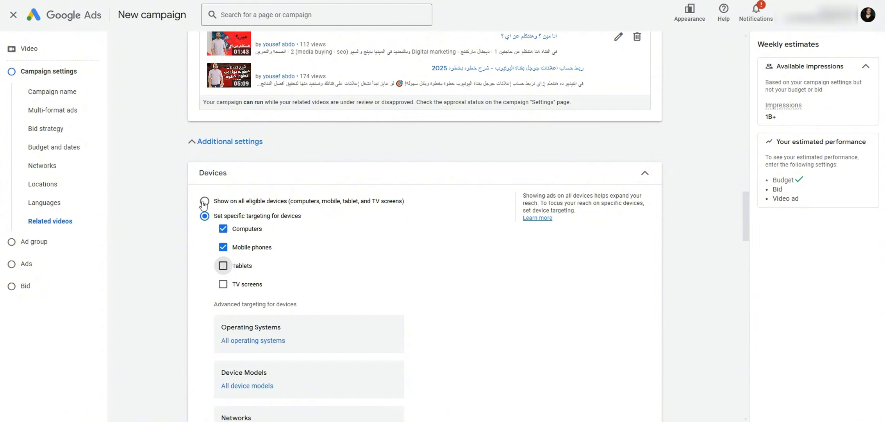
{"action": "left_click", "coordinate": [204, 201]}
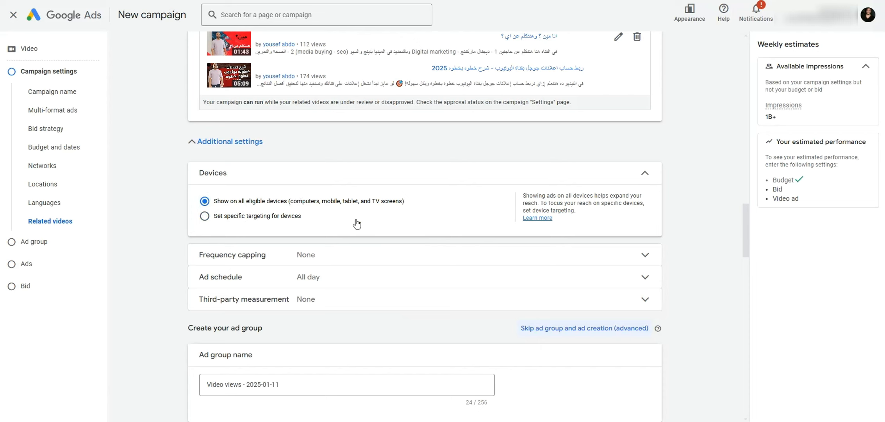
Enable the impression frequency cap for the campaign and set it to 2 impressions per week
{"action": "scroll", "coordinate": [356, 224], "scroll_direction": "down", "scroll_amount": 2}
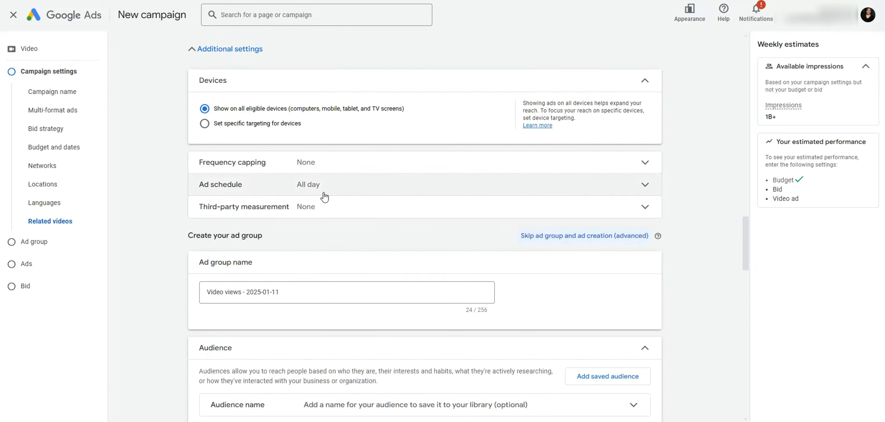
{"action": "left_click", "coordinate": [377, 166]}
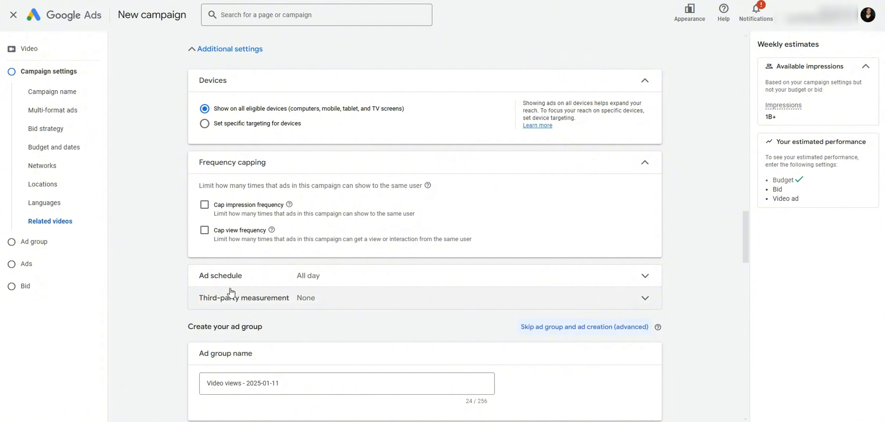
{"action": "left_click", "coordinate": [204, 204]}
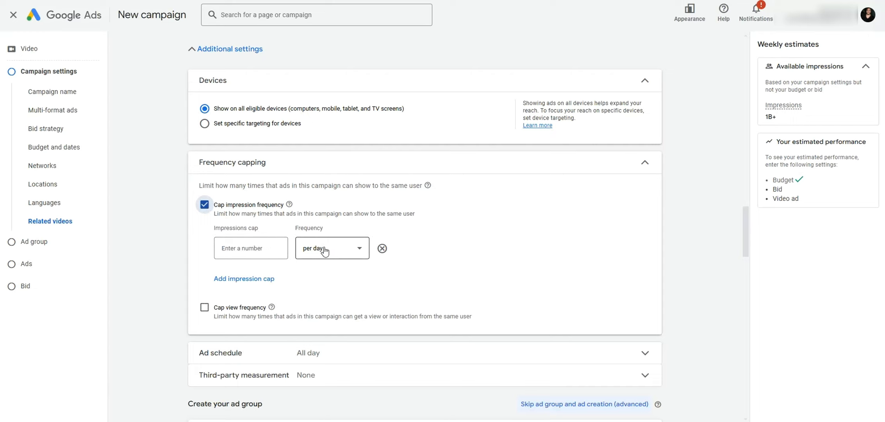
{"action": "left_click", "coordinate": [241, 250]}
{"action": "type", "text": "2"}
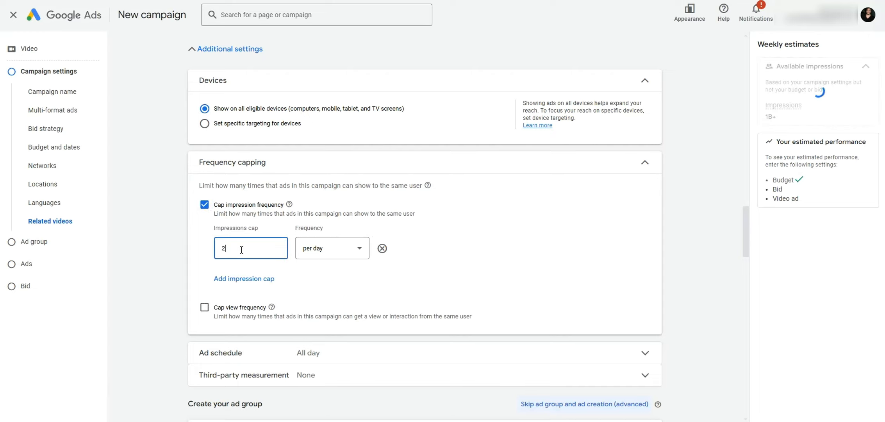
{"action": "left_click", "coordinate": [193, 251]}
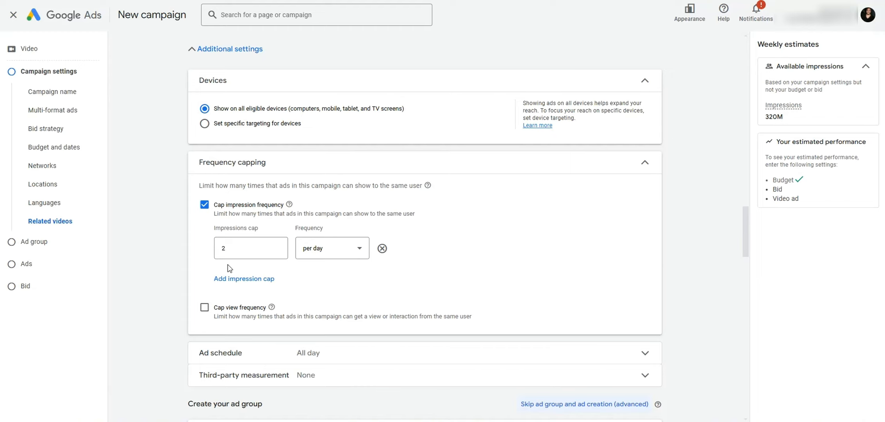
{"action": "left_click", "coordinate": [352, 248]}
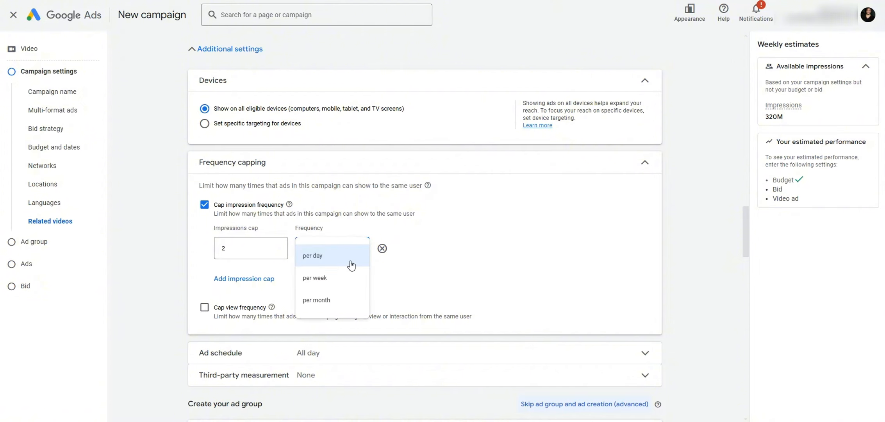
{"action": "left_click", "coordinate": [329, 281]}
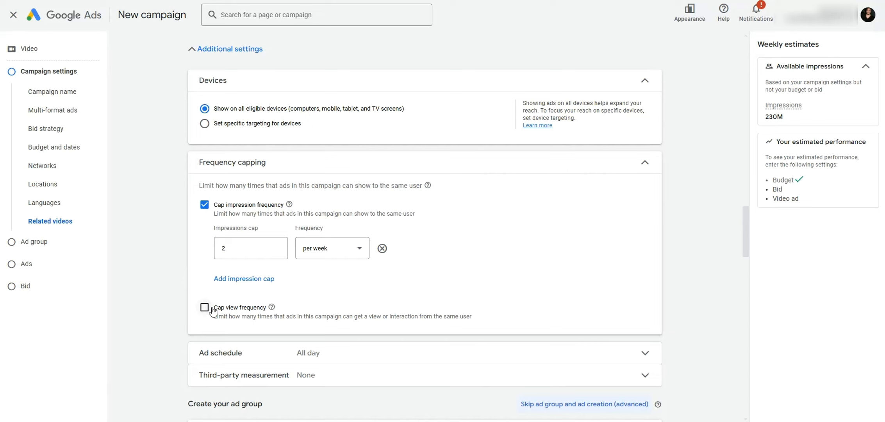
Replace the impression frequency cap with a view frequency cap of 4 views per week and collapse the frequency capping settings
{"action": "left_click", "coordinate": [204, 205]}
{"action": "left_click", "coordinate": [204, 231]}
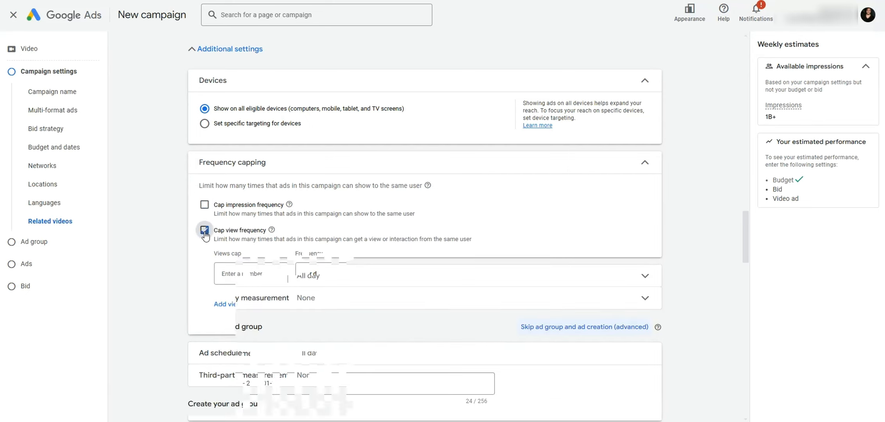
{"action": "left_click", "coordinate": [322, 276]}
{"action": "left_click", "coordinate": [324, 304]}
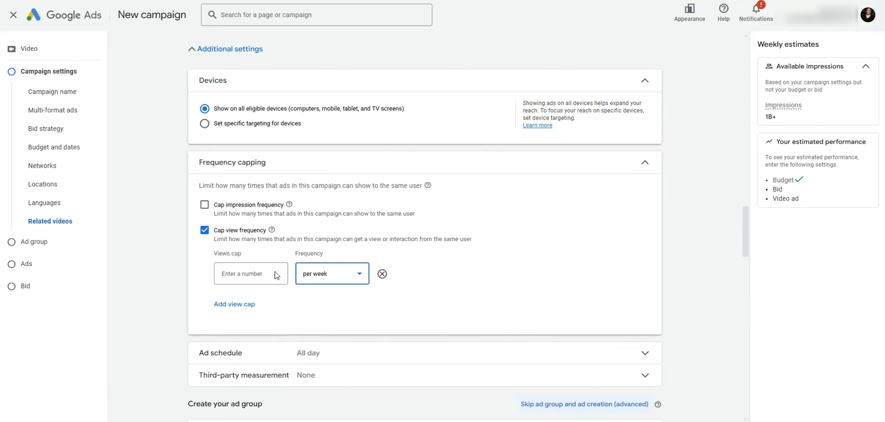
{"action": "left_click", "coordinate": [263, 274]}
{"action": "type", "text": "4"}
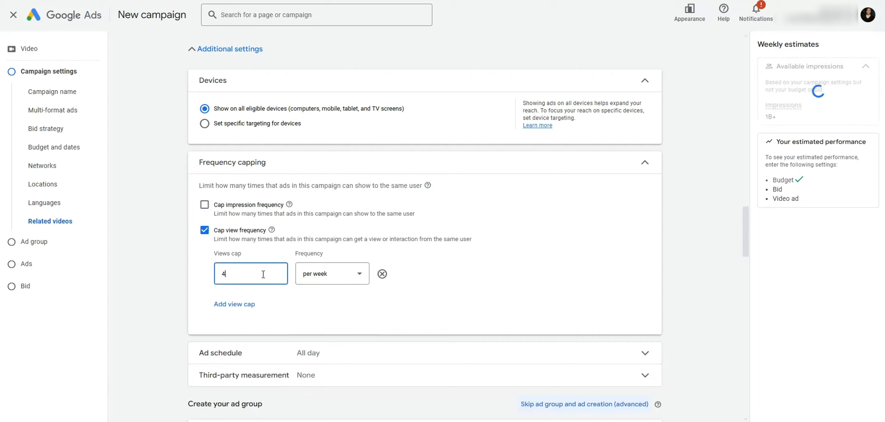
{"action": "left_click", "coordinate": [182, 261]}
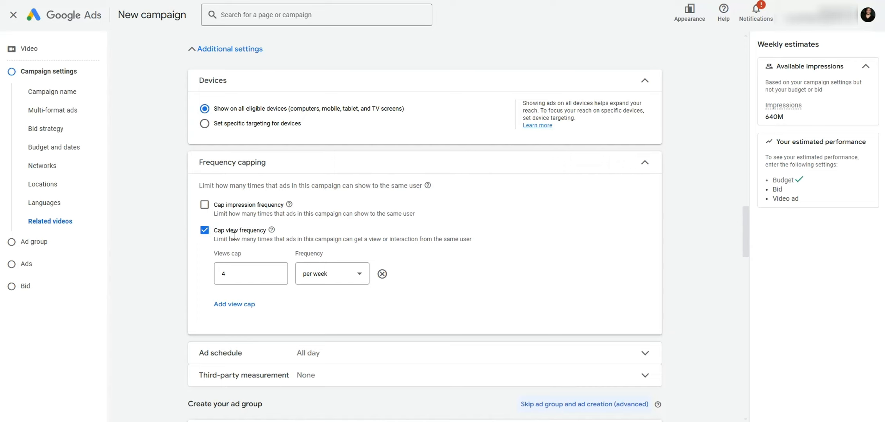
{"action": "left_click", "coordinate": [282, 164]}
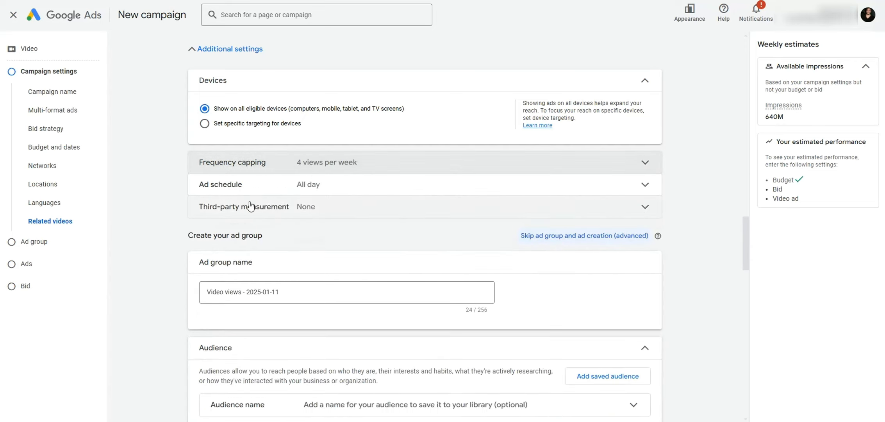
Review the campaign's ad schedule and third-party measurement settings, collapsing each one without making changes
{"action": "left_click", "coordinate": [345, 192]}
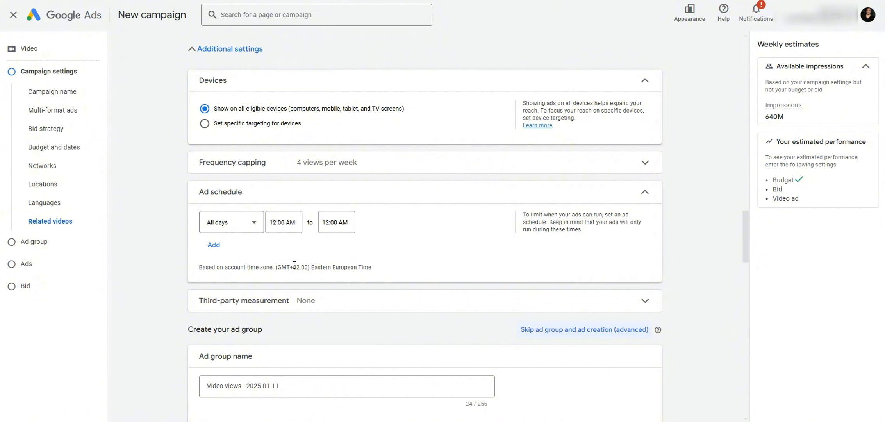
{"action": "left_click", "coordinate": [315, 203]}
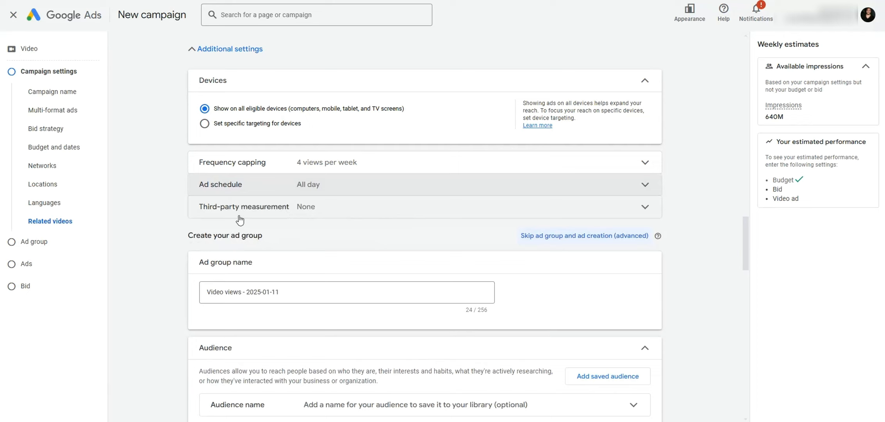
{"action": "left_click", "coordinate": [360, 213]}
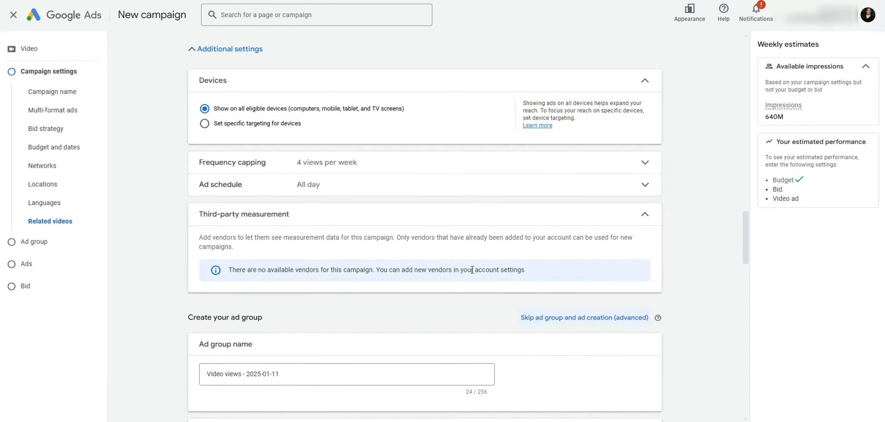
{"action": "left_click", "coordinate": [397, 221]}
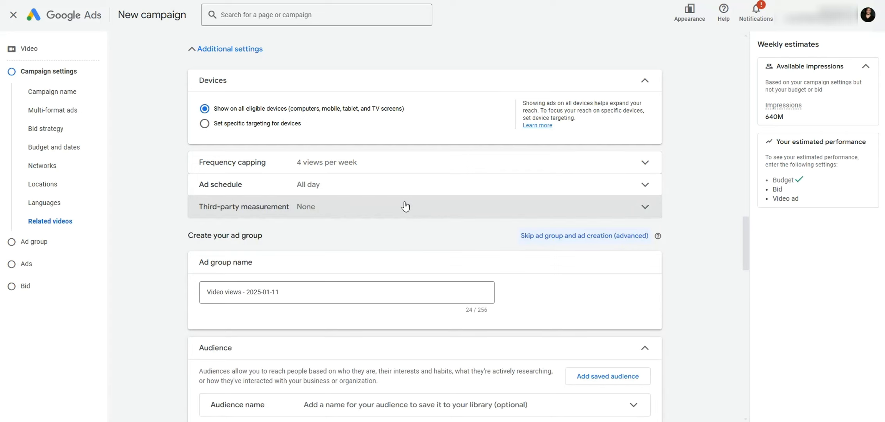
Review the ad group's audience demographics, including gender, age, parental status and household income
{"action": "scroll", "coordinate": [408, 207], "scroll_direction": "down", "scroll_amount": 2}
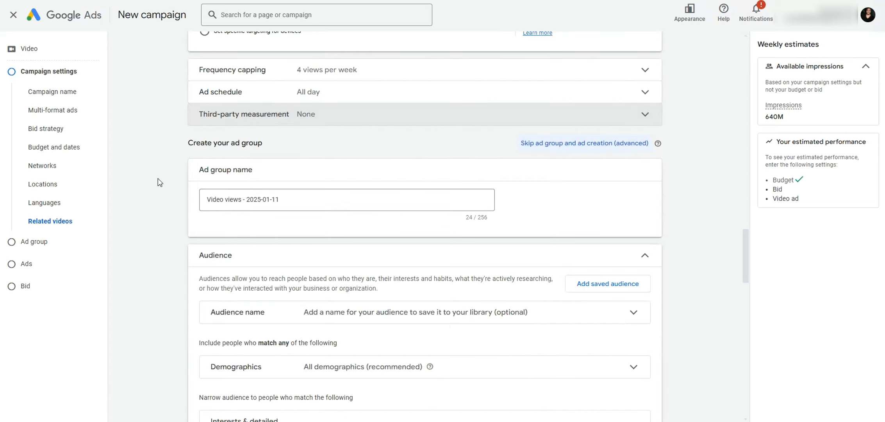
{"action": "scroll", "coordinate": [272, 174], "scroll_direction": "down", "scroll_amount": 2}
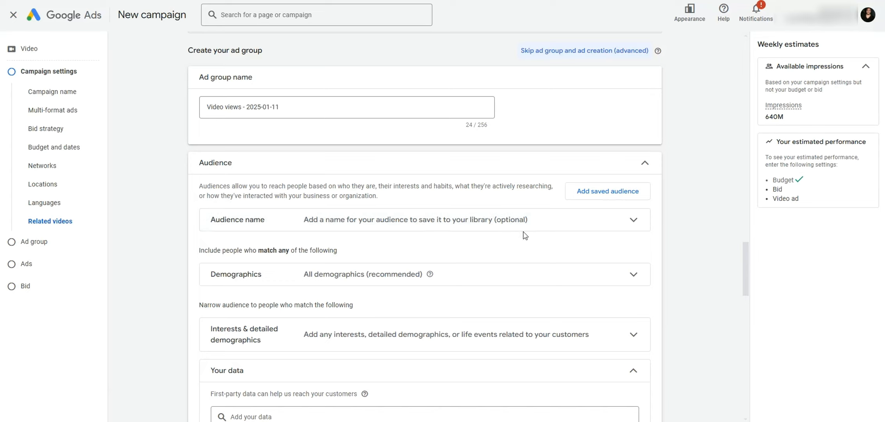
{"action": "scroll", "coordinate": [430, 187], "scroll_direction": "down", "scroll_amount": 3}
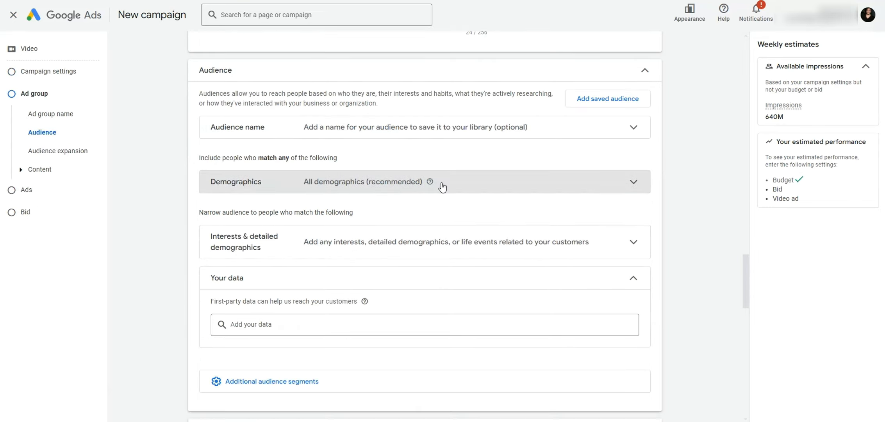
{"action": "left_click", "coordinate": [443, 184]}
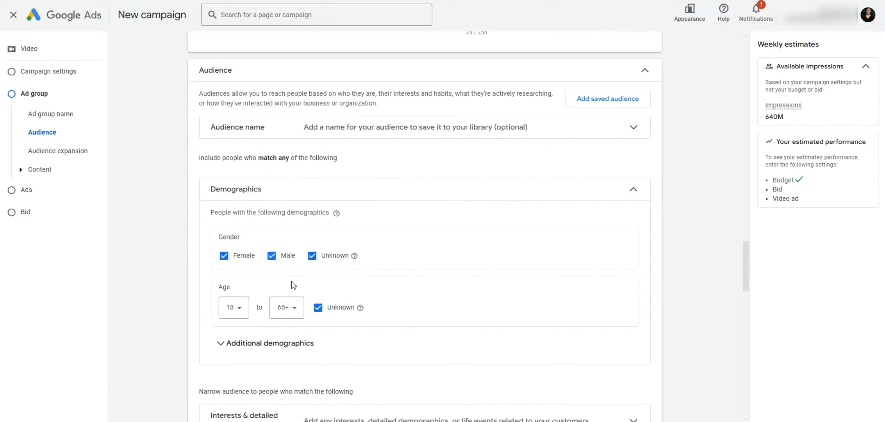
{"action": "scroll", "coordinate": [312, 281], "scroll_direction": "down", "scroll_amount": 3}
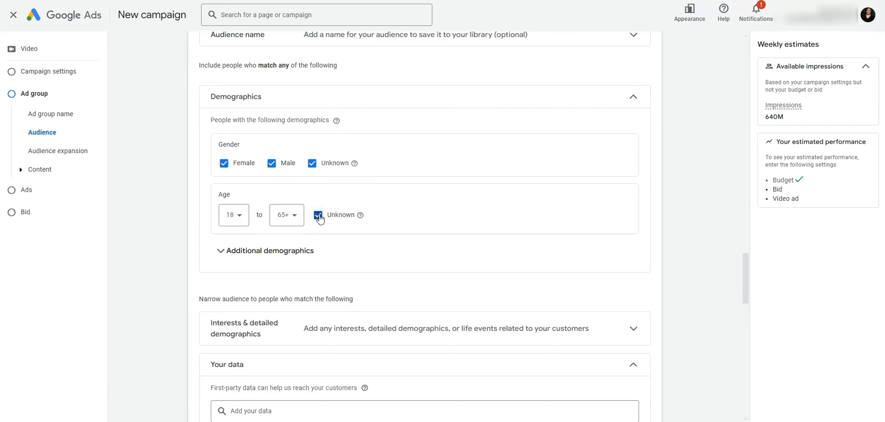
{"action": "left_click", "coordinate": [263, 251]}
{"action": "scroll", "coordinate": [395, 278], "scroll_direction": "down", "scroll_amount": 3}
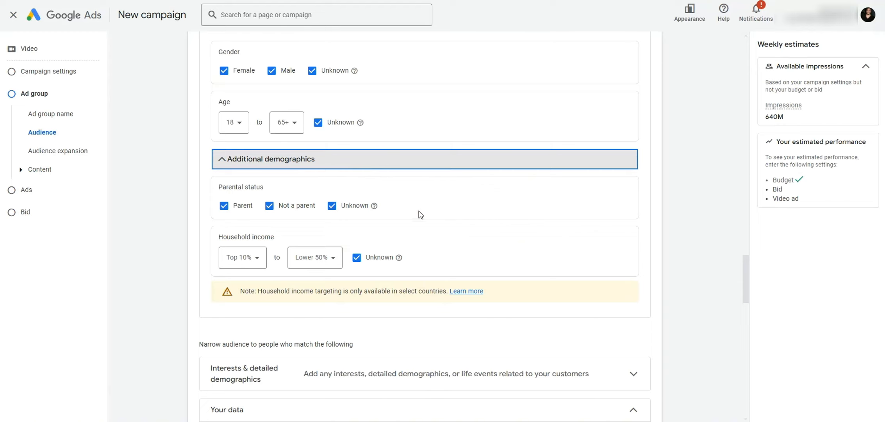
{"action": "left_click", "coordinate": [427, 168]}
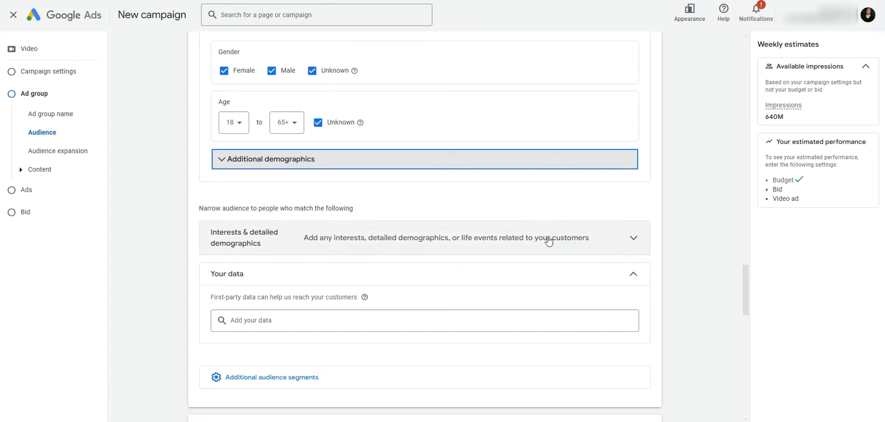
Examine the audience's interests and detailed demographics suggestions and the search for first-party data segments
{"action": "left_click", "coordinate": [524, 237]}
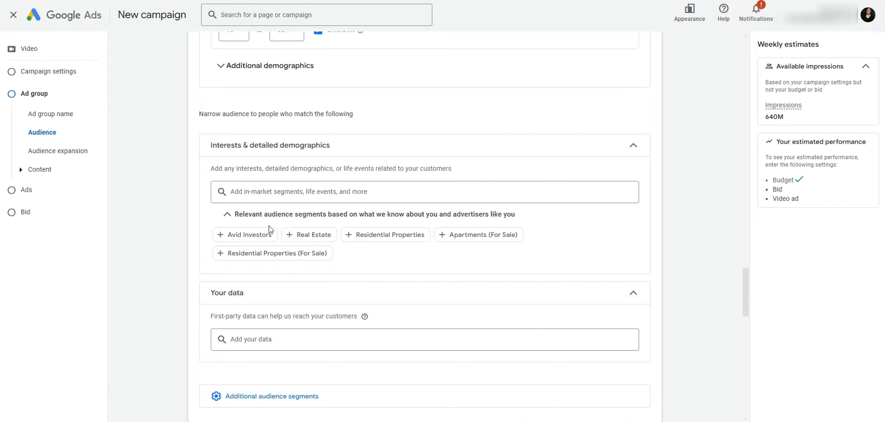
{"action": "scroll", "coordinate": [409, 249], "scroll_direction": "down", "scroll_amount": 5}
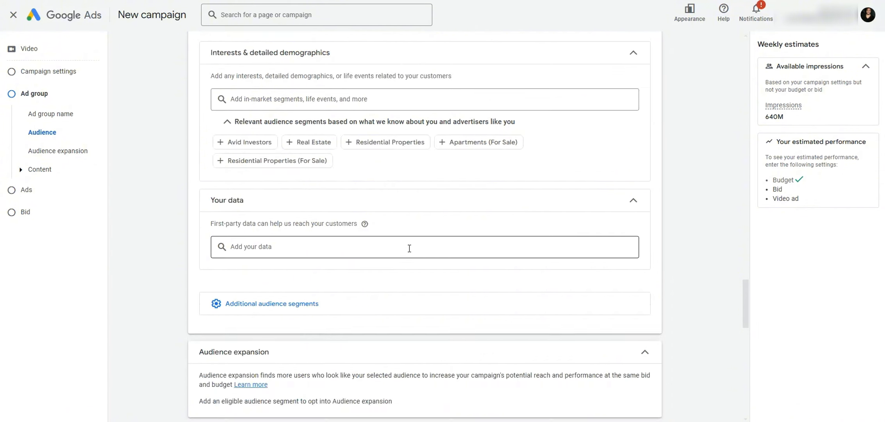
{"action": "left_click", "coordinate": [284, 157]}
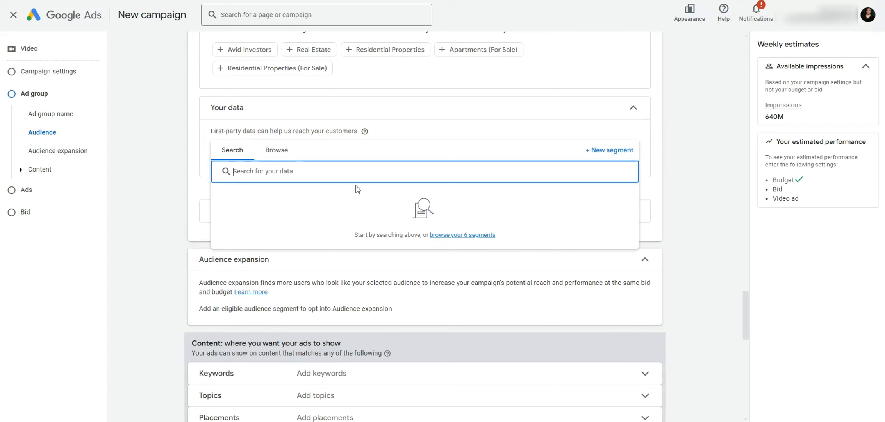
{"action": "left_click", "coordinate": [158, 192]}
{"action": "scroll", "coordinate": [334, 183], "scroll_direction": "down", "scroll_amount": 5}
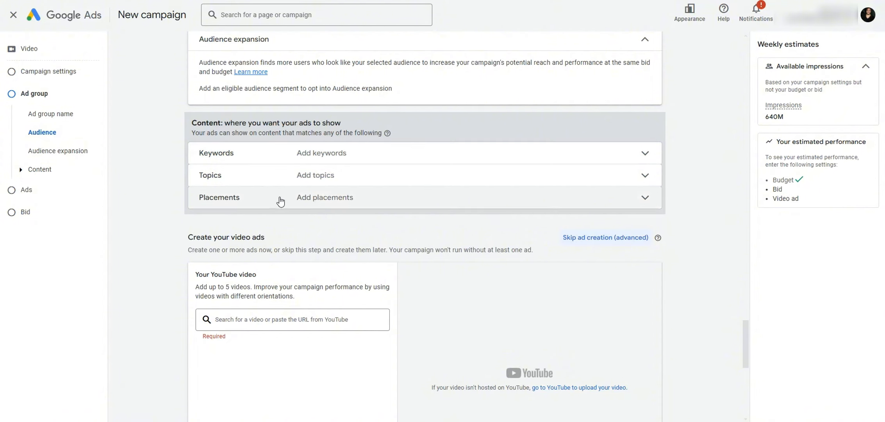
Try the content keyword "شقه للبيع في العاصمه", clear it and collapse the keywords section
{"action": "left_click", "coordinate": [285, 164]}
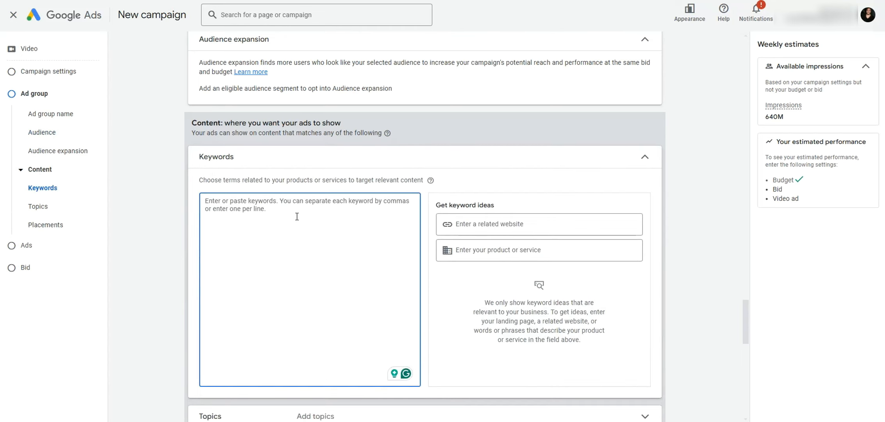
{"action": "type", "text": "ش"}
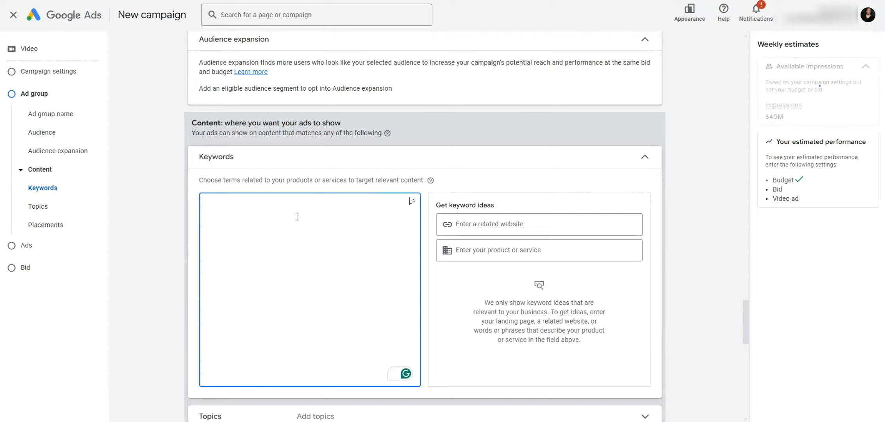
{"action": "type", "text": "قو للبيع في الم"}
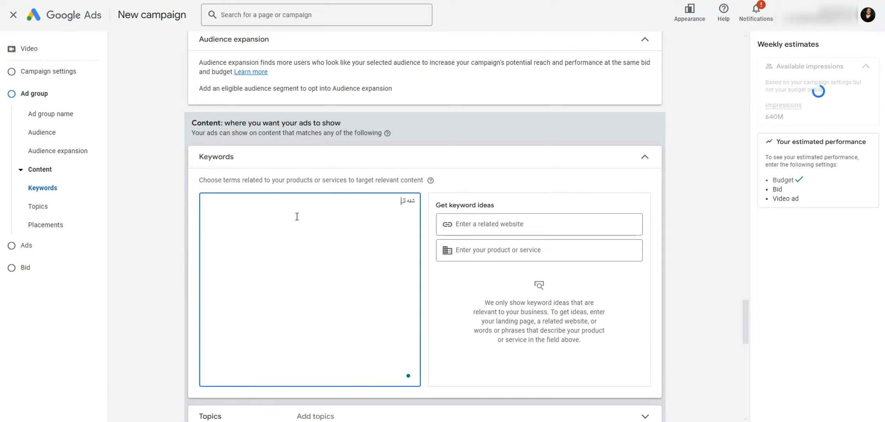
{"action": "type", "text": "اصمه"}
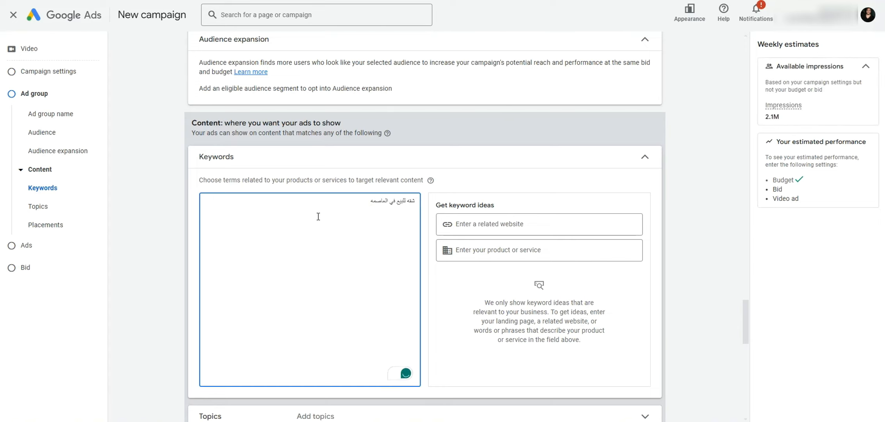
{"action": "scroll", "coordinate": [357, 200], "scroll_direction": "down", "scroll_amount": 2}
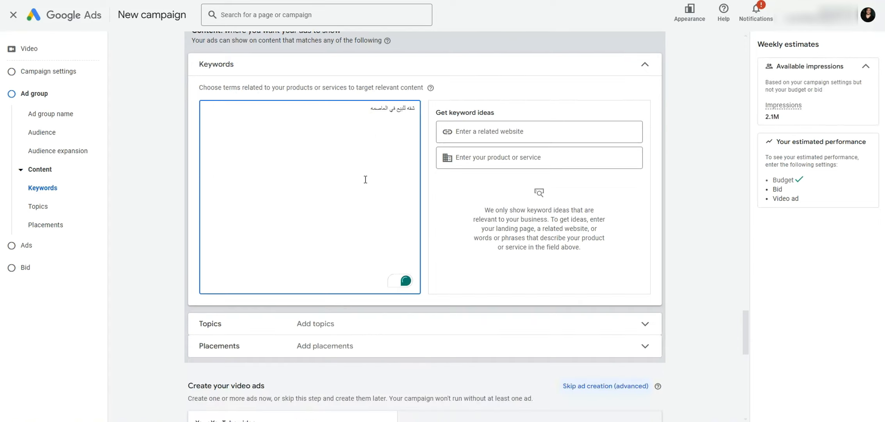
{"action": "triple_click", "coordinate": [359, 105]}
{"action": "key", "text": "BackSpace"}
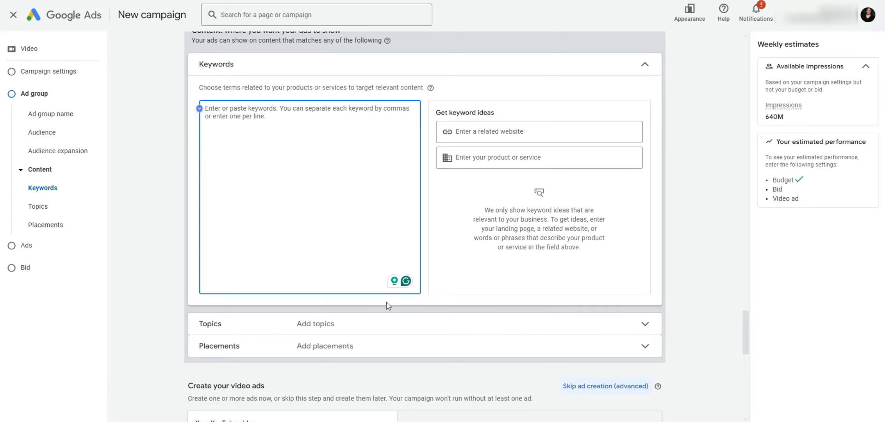
{"action": "left_click", "coordinate": [381, 65]}
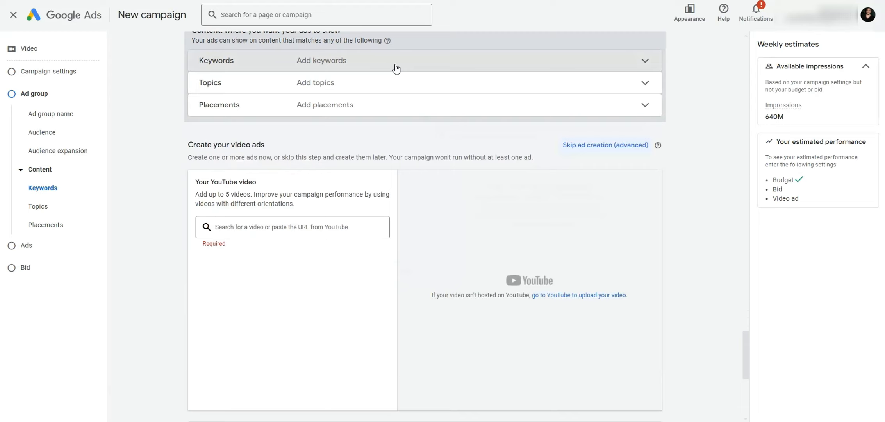
Browse the content topics, try targeting Finance, remove it and collapse the topics section
{"action": "left_click", "coordinate": [345, 85]}
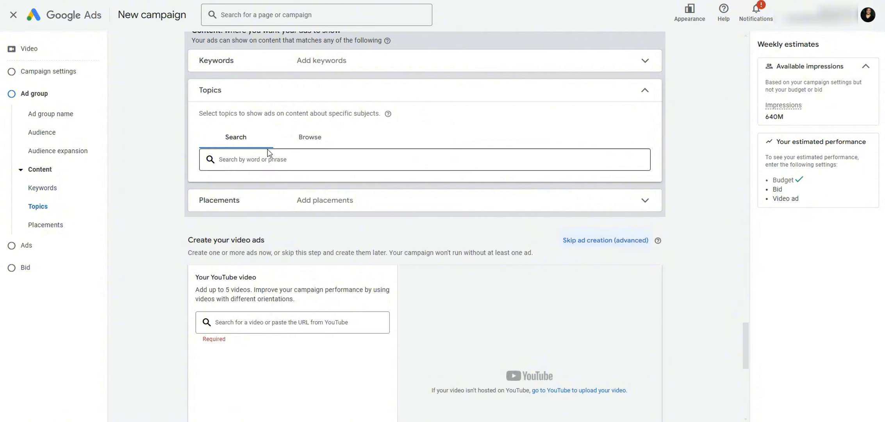
{"action": "left_click", "coordinate": [311, 146]}
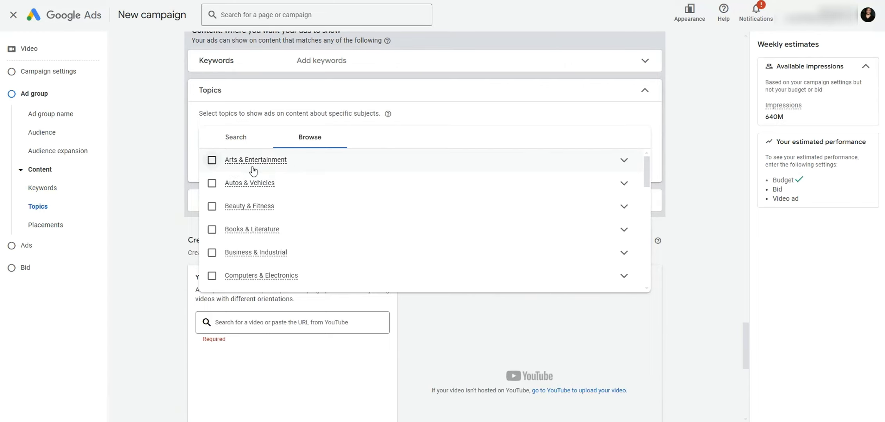
{"action": "mouse_move", "coordinate": [268, 210]}
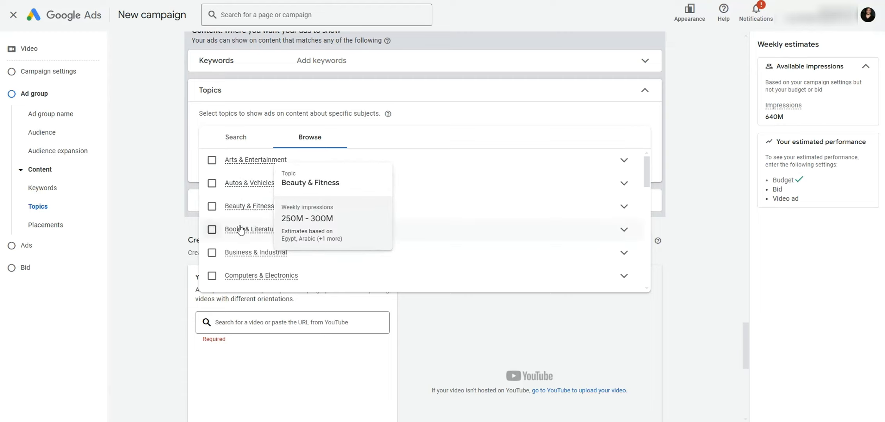
{"action": "scroll", "coordinate": [232, 230], "scroll_direction": "down", "scroll_amount": 2}
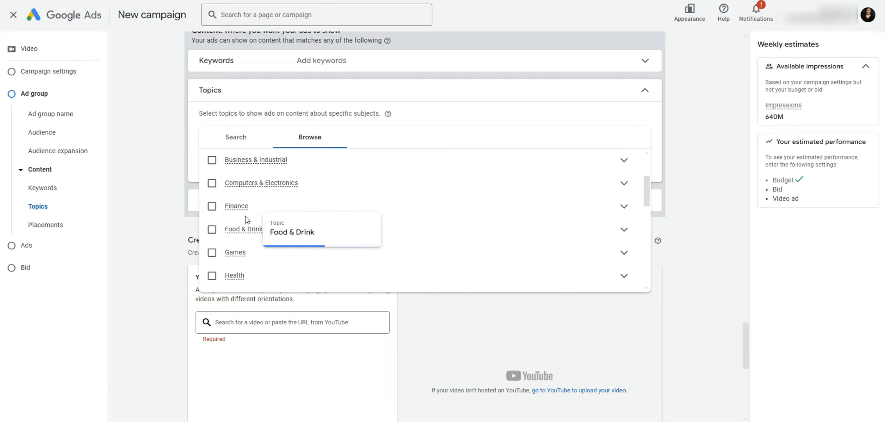
{"action": "left_click", "coordinate": [212, 208]}
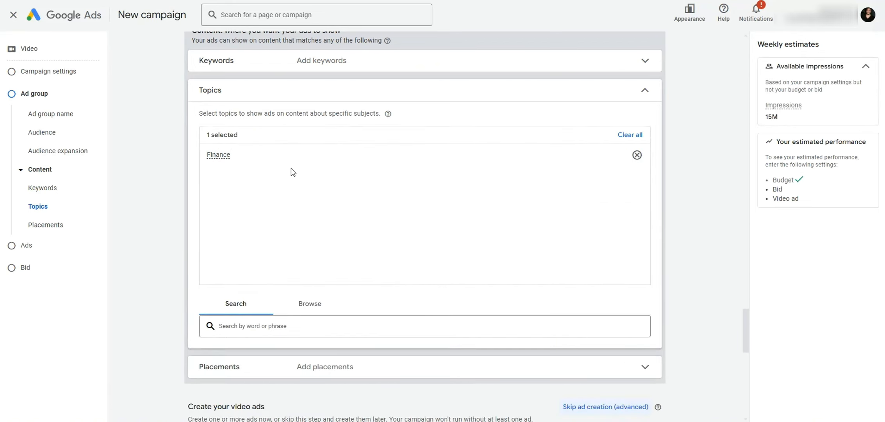
{"action": "mouse_move", "coordinate": [229, 158]}
{"action": "left_click", "coordinate": [637, 155]}
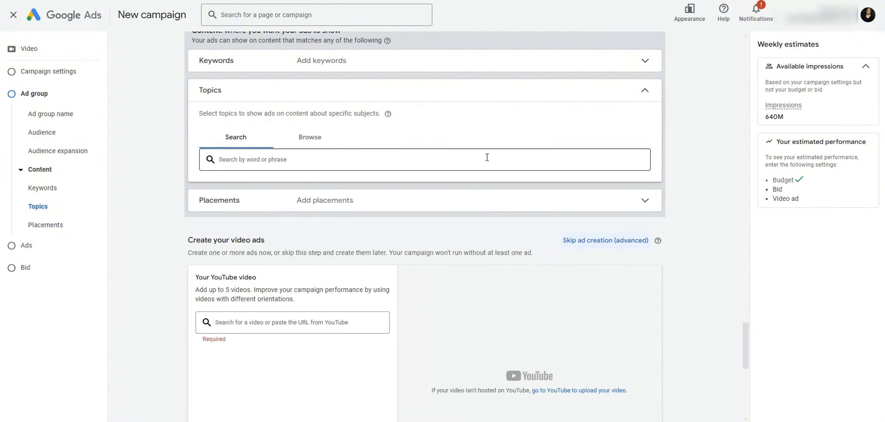
{"action": "left_click", "coordinate": [453, 96]}
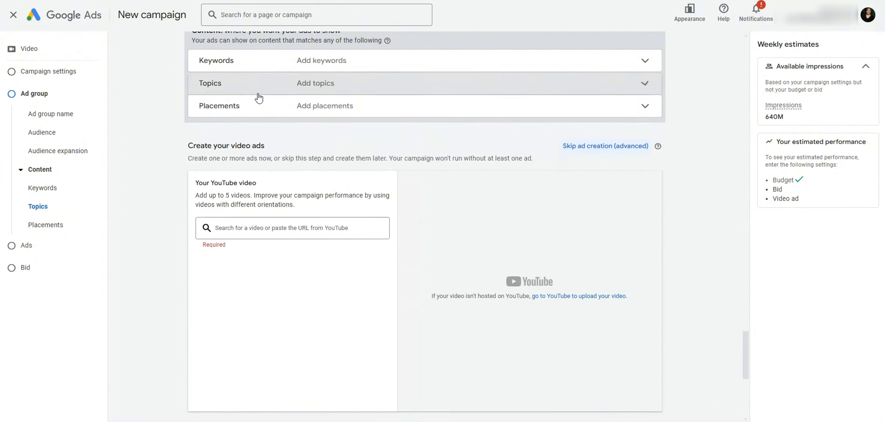
Search YouTube channel placements for "دروس اونلاين" and add the دروس أونلاين channel with 8.6M subscribers
{"action": "left_click", "coordinate": [356, 113]}
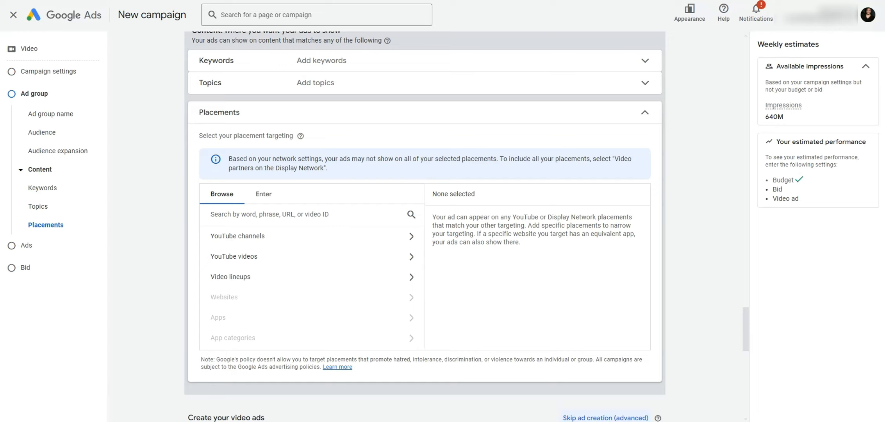
{"action": "left_click", "coordinate": [274, 214]}
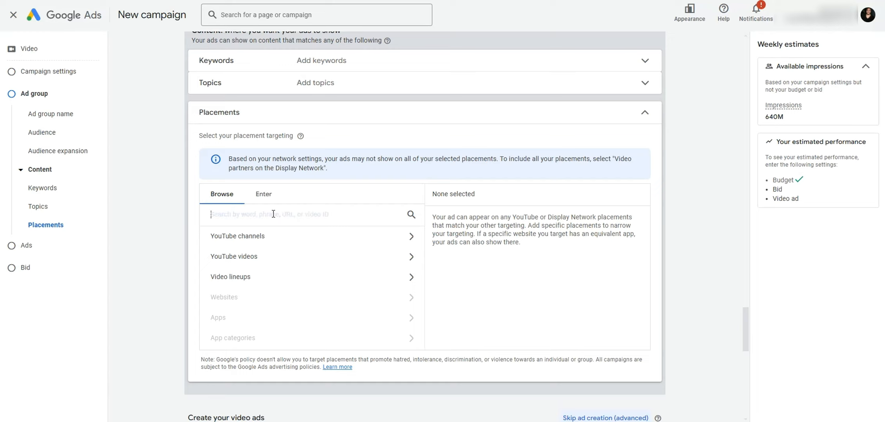
{"action": "left_click", "coordinate": [291, 235]}
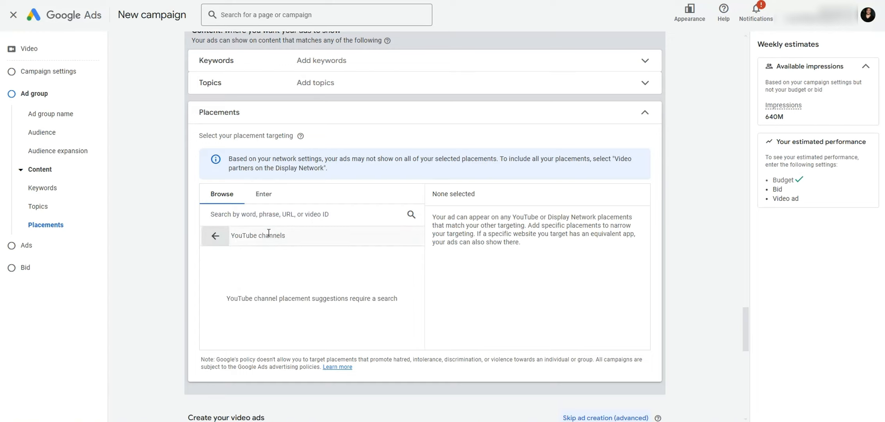
{"action": "left_click", "coordinate": [277, 219]}
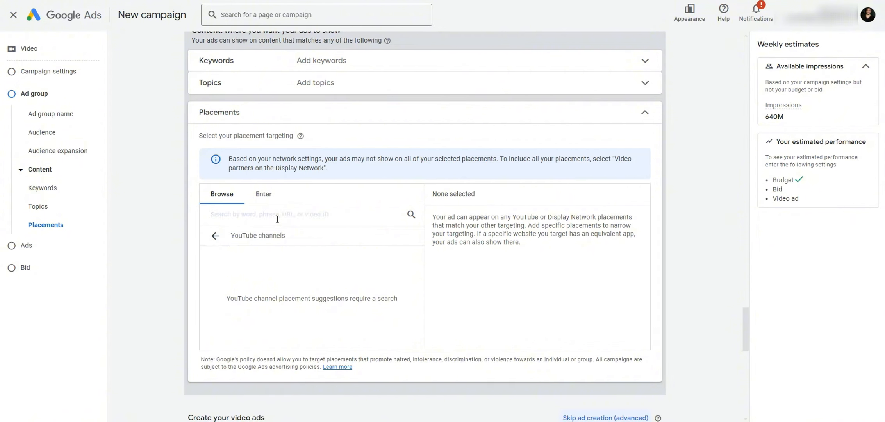
{"action": "type", "text": "دروس اونلاين"}
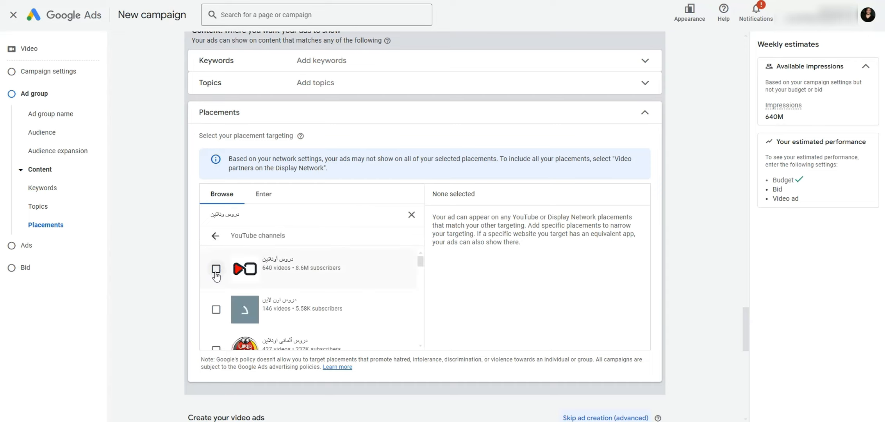
{"action": "left_click", "coordinate": [216, 268]}
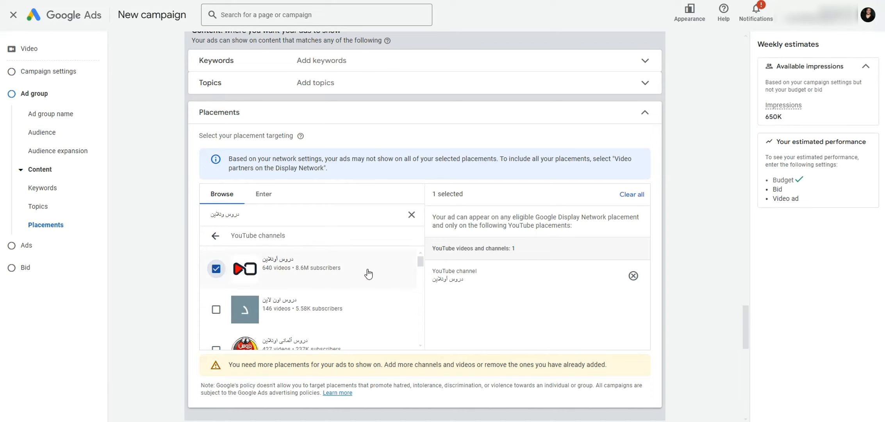
{"action": "scroll", "coordinate": [363, 276], "scroll_direction": "down", "scroll_amount": 2}
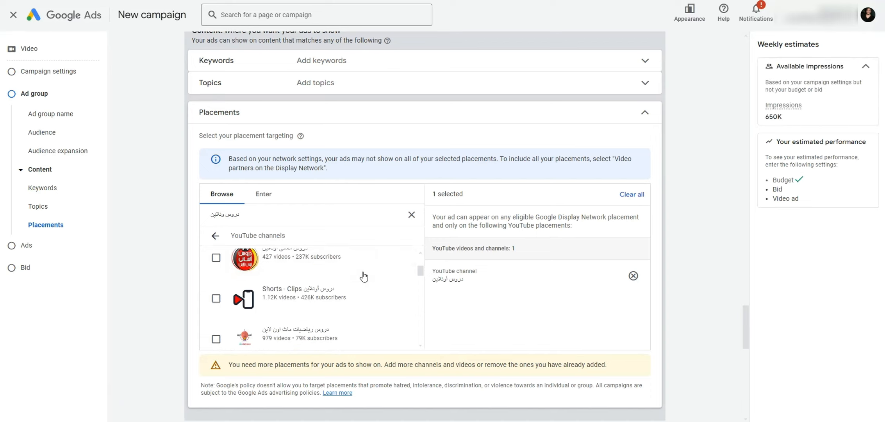
Search channel placements for "zamericanenglish", add the ZAmericanEnglish and Taleek channels, and collapse the placements section
{"action": "left_click", "coordinate": [278, 218]}
{"action": "triple_click", "coordinate": [282, 217]}
{"action": "type", "text": "zamericanenglish"}
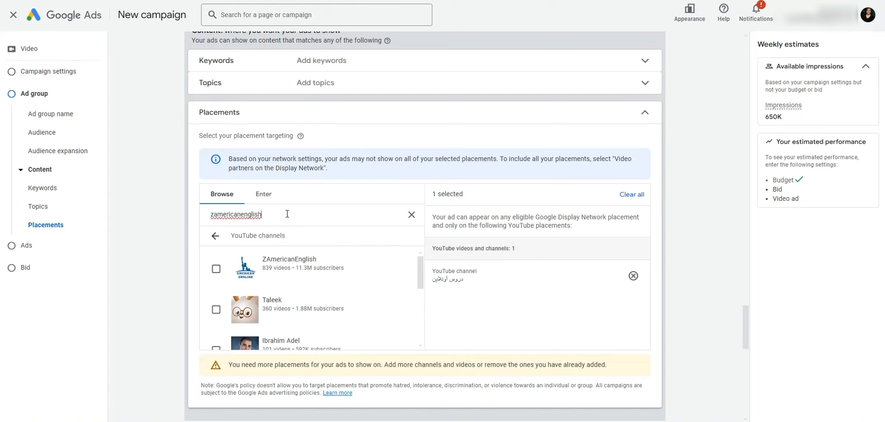
{"action": "left_click", "coordinate": [233, 269]}
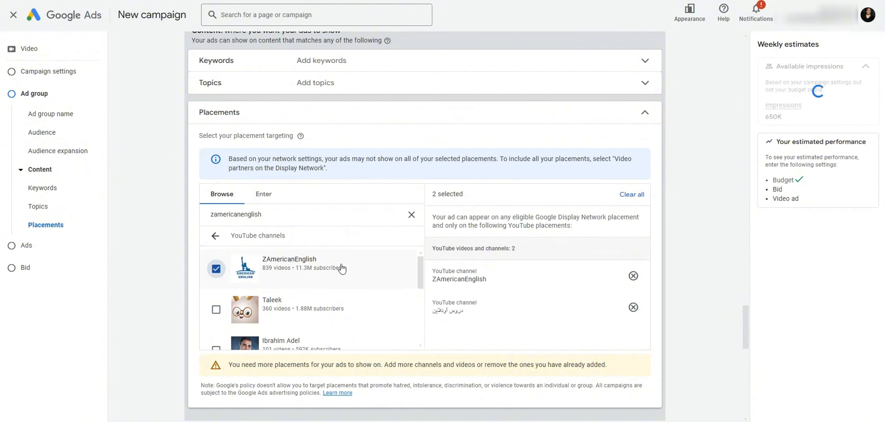
{"action": "left_click", "coordinate": [216, 309]}
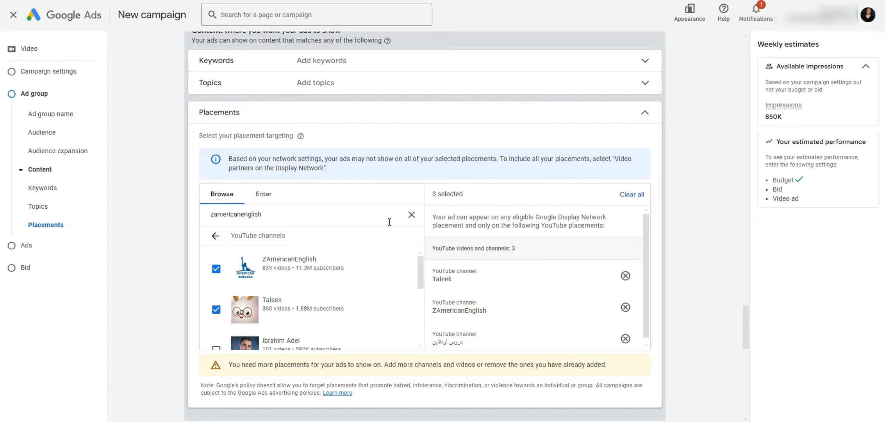
{"action": "left_click", "coordinate": [633, 114]}
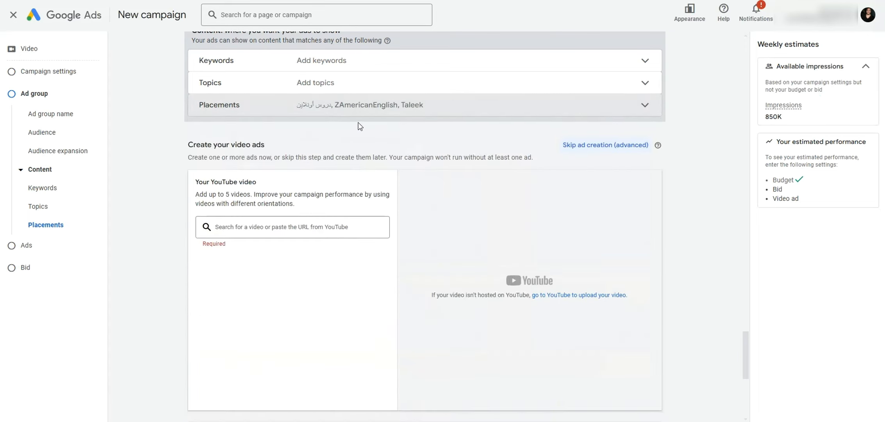
Reopen the placements section, clear all selected channels and return to the list of placement types
{"action": "left_click", "coordinate": [333, 120]}
{"action": "scroll", "coordinate": [344, 179], "scroll_direction": "down", "scroll_amount": 2}
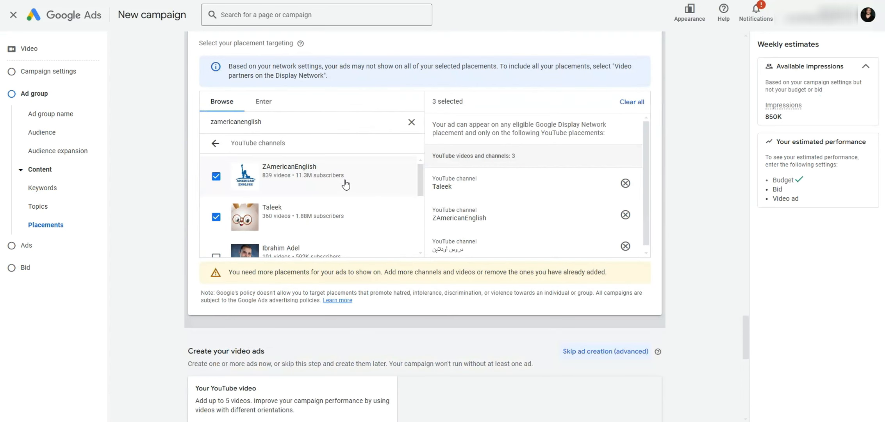
{"action": "scroll", "coordinate": [715, 216], "scroll_direction": "up", "scroll_amount": 2}
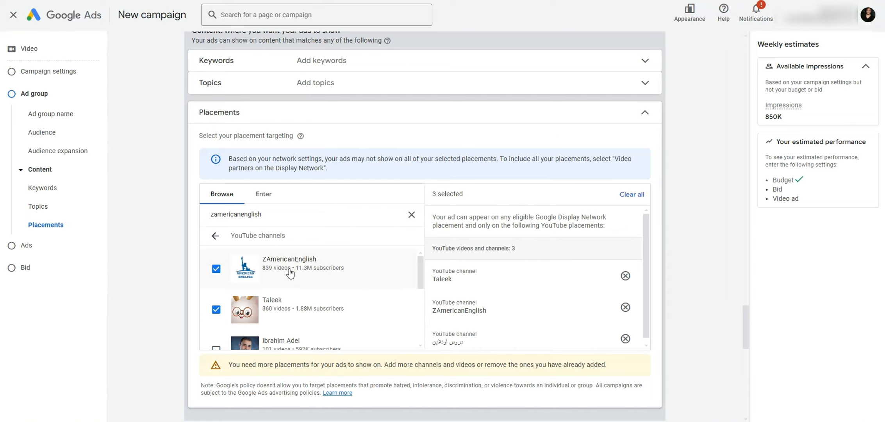
{"action": "scroll", "coordinate": [284, 301], "scroll_direction": "down", "scroll_amount": 2}
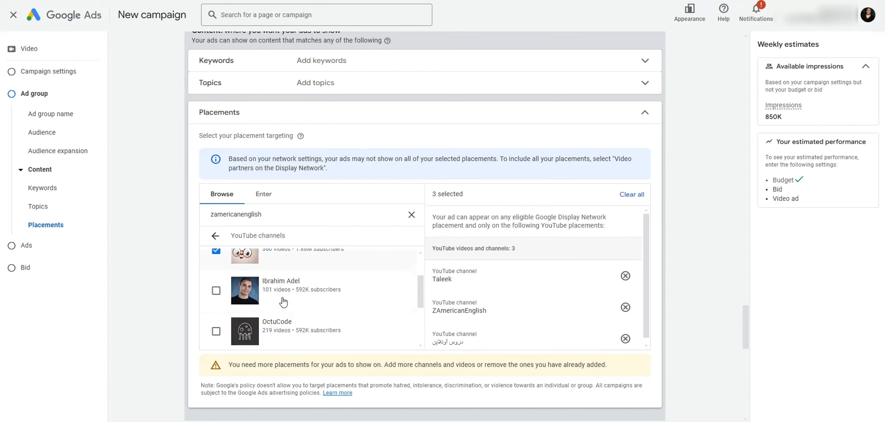
{"action": "scroll", "coordinate": [283, 301], "scroll_direction": "up", "scroll_amount": 3}
{"action": "scroll", "coordinate": [319, 294], "scroll_direction": "up", "scroll_amount": 2}
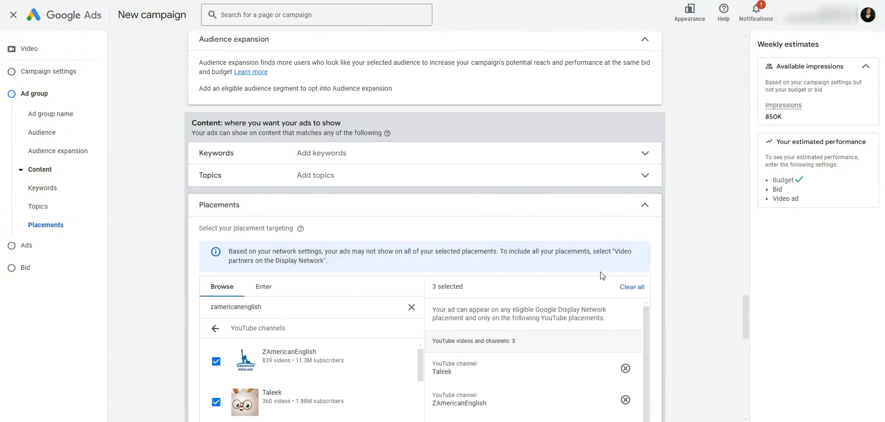
{"action": "scroll", "coordinate": [600, 273], "scroll_direction": "down", "scroll_amount": 2}
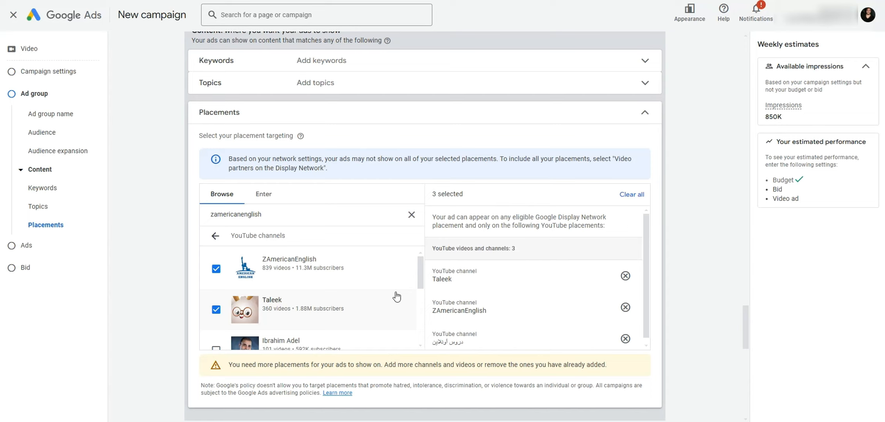
{"action": "left_click", "coordinate": [217, 236]}
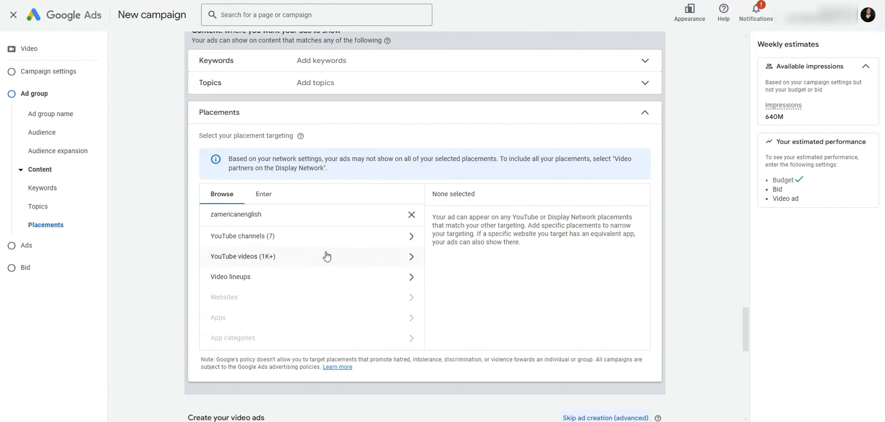
Enable Video partners on the Google Display Network in the campaign's networks and clear the placement search term
{"action": "scroll", "coordinate": [356, 292], "scroll_direction": "up", "scroll_amount": 10}
{"action": "scroll", "coordinate": [356, 295], "scroll_direction": "up", "scroll_amount": 10}
{"action": "scroll", "coordinate": [393, 324], "scroll_direction": "up", "scroll_amount": 15}
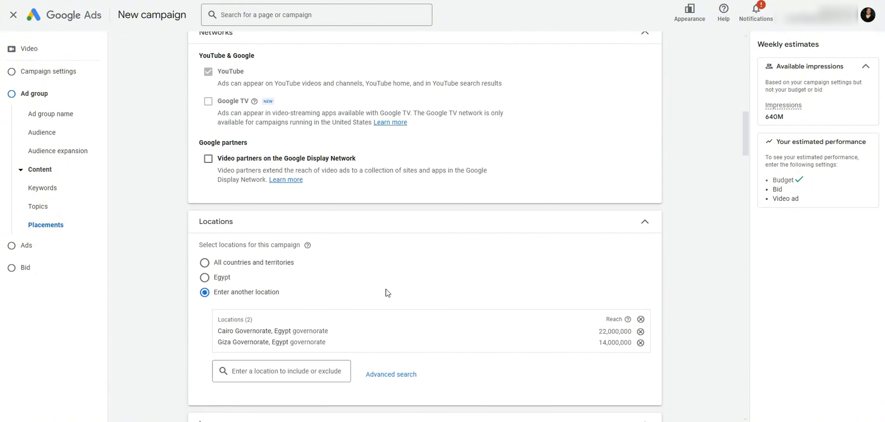
{"action": "left_click", "coordinate": [208, 159]}
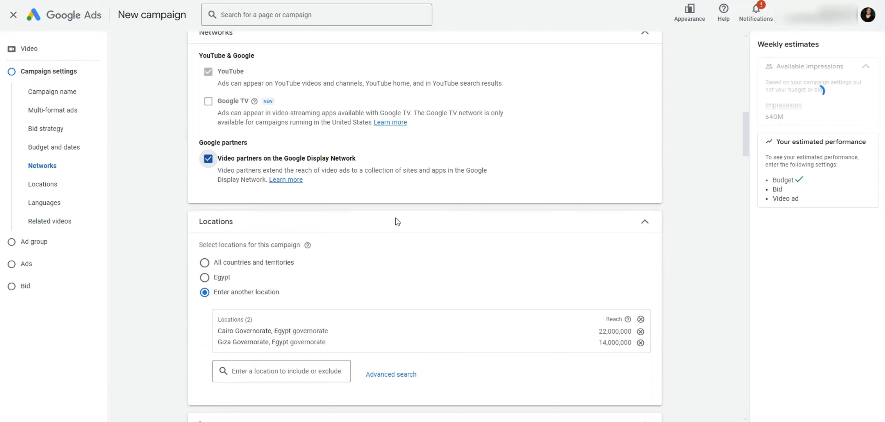
{"action": "scroll", "coordinate": [402, 221], "scroll_direction": "down", "scroll_amount": 20}
{"action": "scroll", "coordinate": [402, 221], "scroll_direction": "up", "scroll_amount": 3}
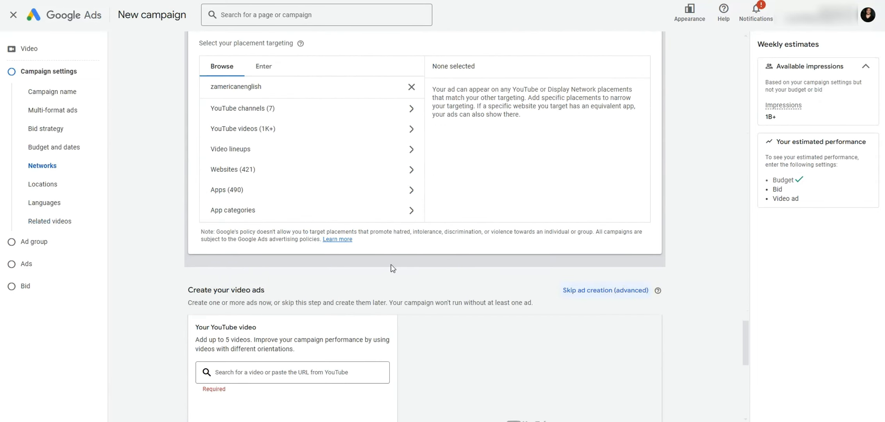
{"action": "left_click", "coordinate": [293, 174]}
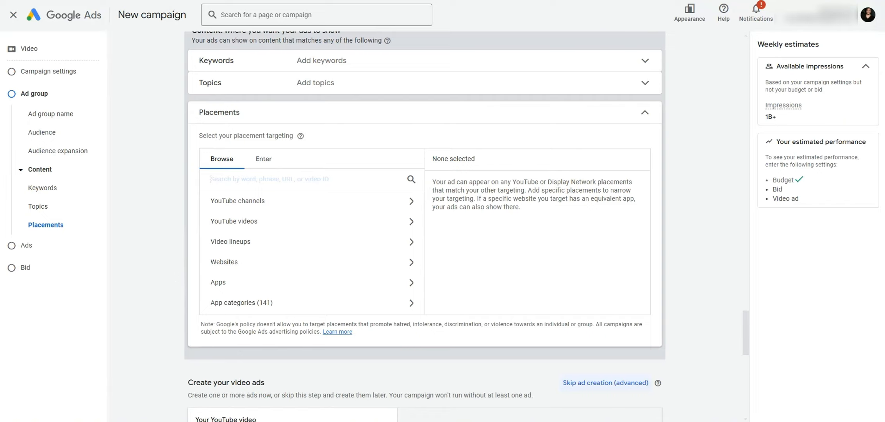
Search Google for "اليوم السابع" in a new browser tab and examine the ads shown on the Youm7 website
{"action": "key", "text": "ctrl+t"}
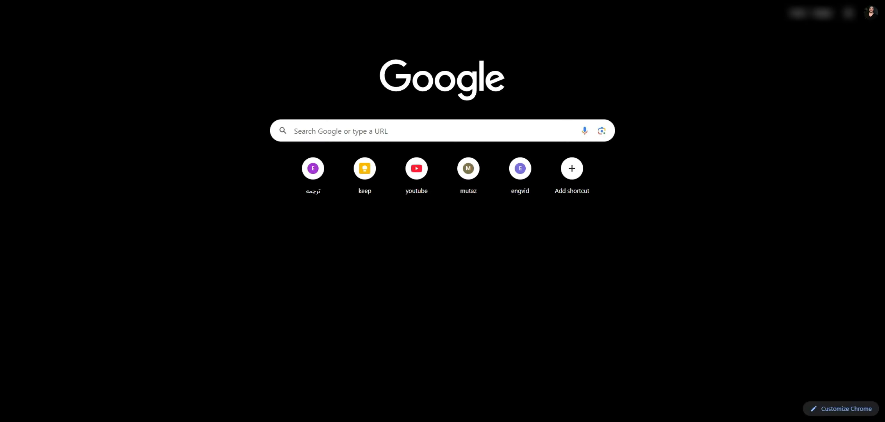
{"action": "type", "text": "ي"}
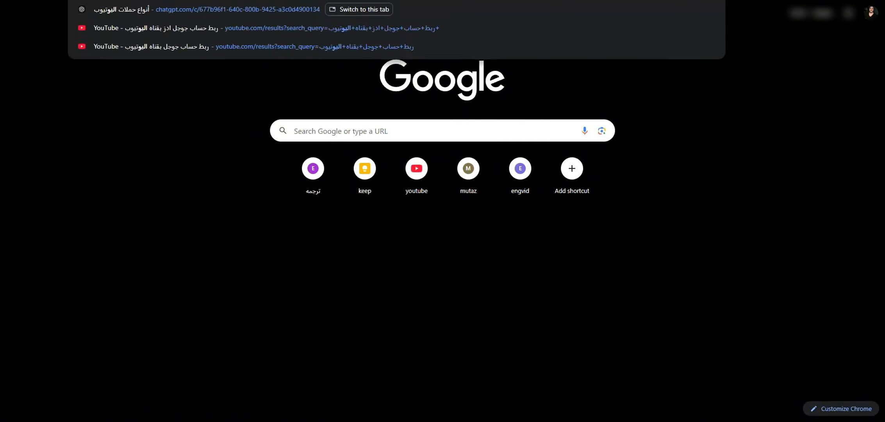
{"action": "key", "text": "Return"}
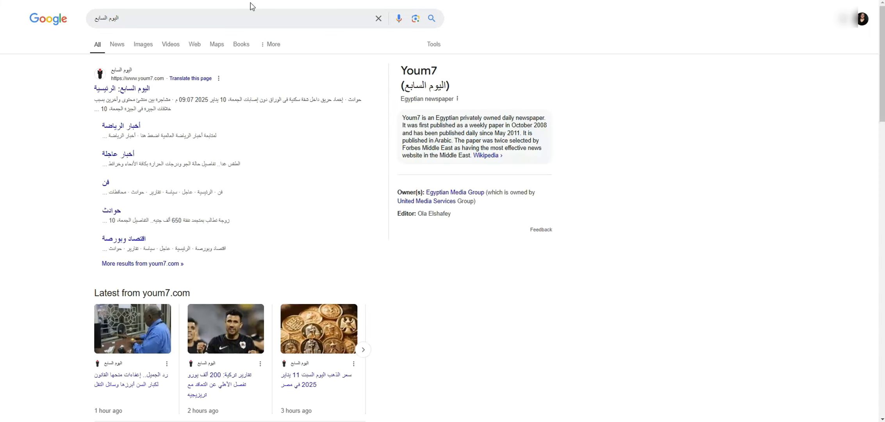
{"action": "left_click", "coordinate": [113, 94]}
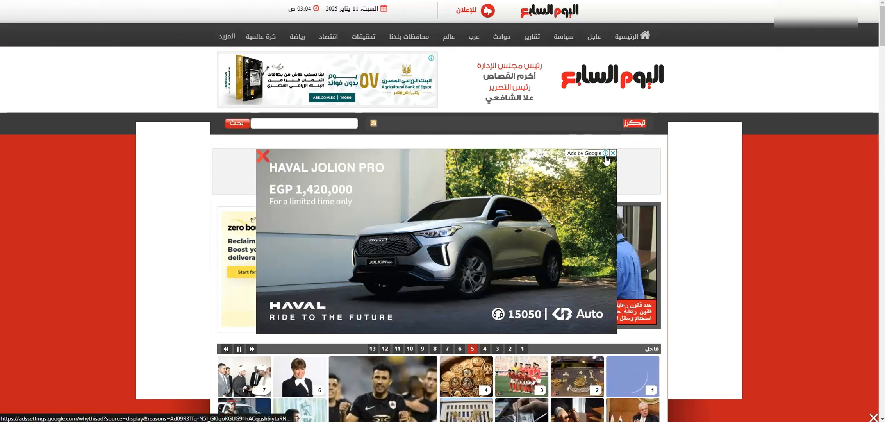
{"action": "scroll", "coordinate": [350, 209], "scroll_direction": "down", "scroll_amount": 3}
{"action": "scroll", "coordinate": [350, 209], "scroll_direction": "down", "scroll_amount": 5}
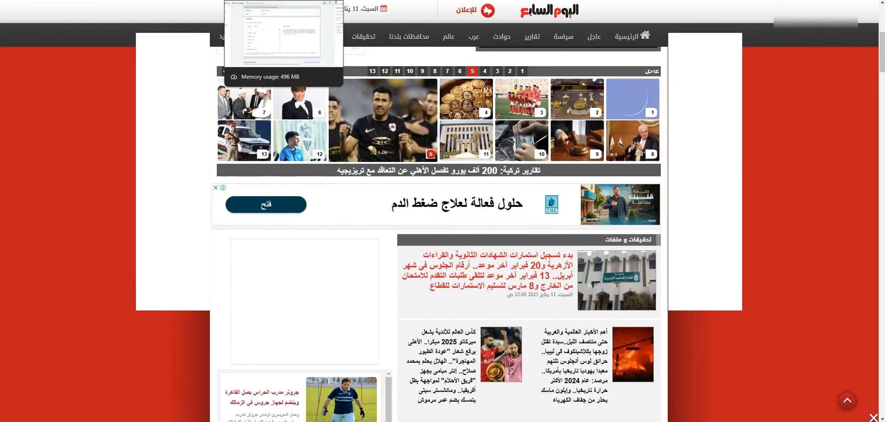
Switch back to Google Ads, search website placements for youm7.com and add that site
{"action": "left_click", "coordinate": [255, 1]}
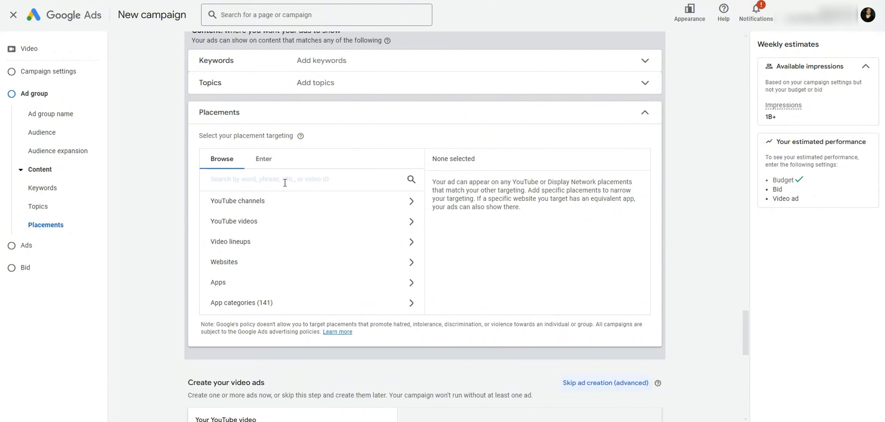
{"action": "type", "text": "youm7"}
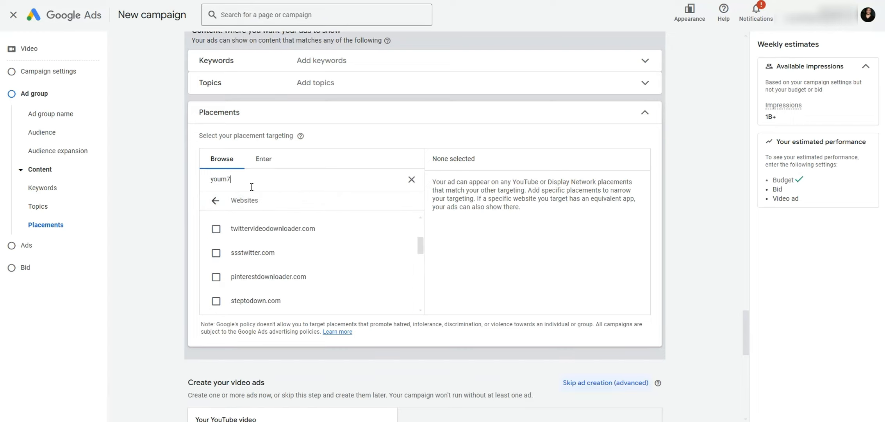
{"action": "type", "text": ".com"}
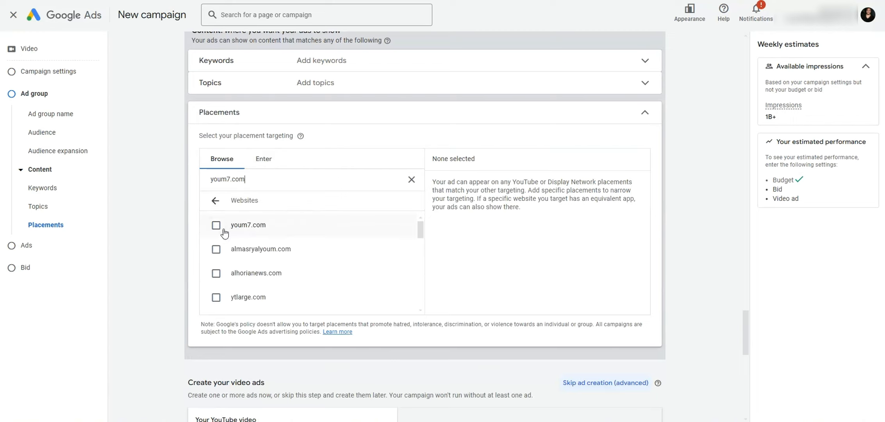
{"action": "left_click", "coordinate": [216, 225]}
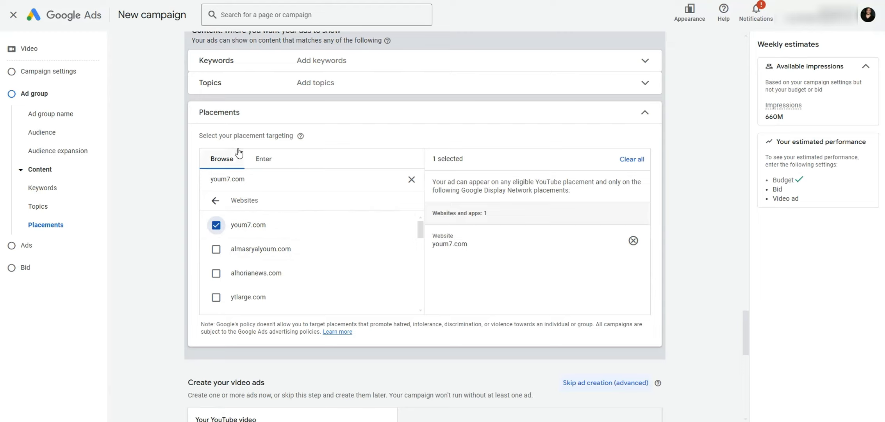
Clear the placement search, return to the placement types and collapse the placements section
{"action": "left_click", "coordinate": [381, 117]}
{"action": "left_click", "coordinate": [347, 112]}
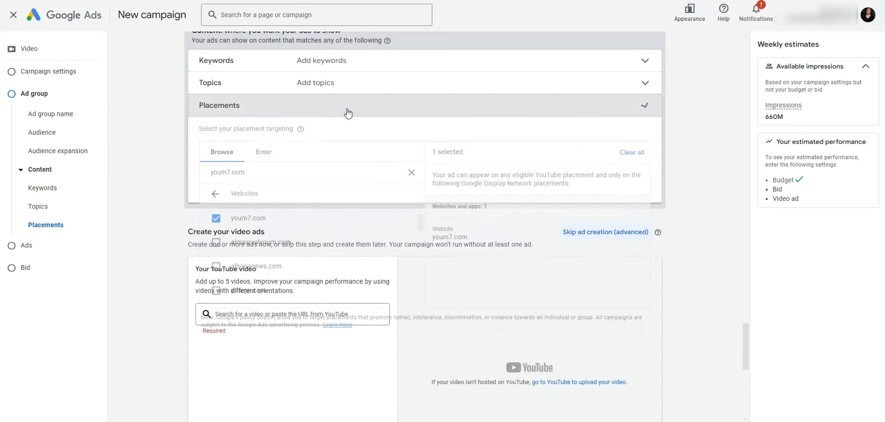
{"action": "left_click", "coordinate": [411, 179]}
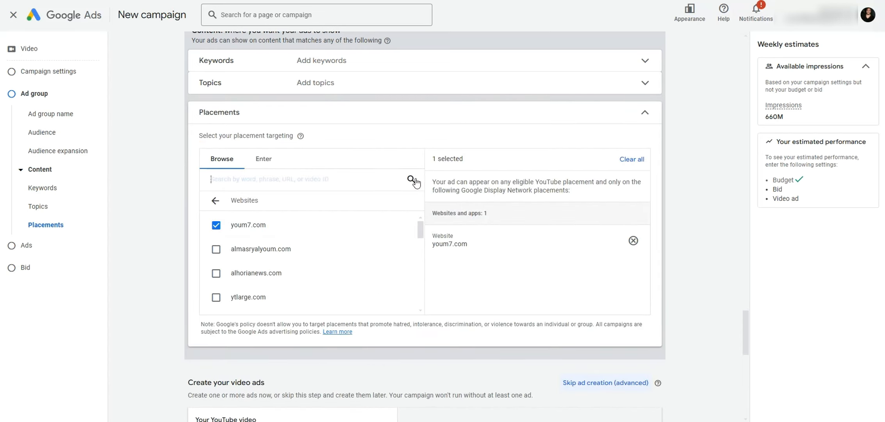
{"action": "left_click", "coordinate": [215, 200]}
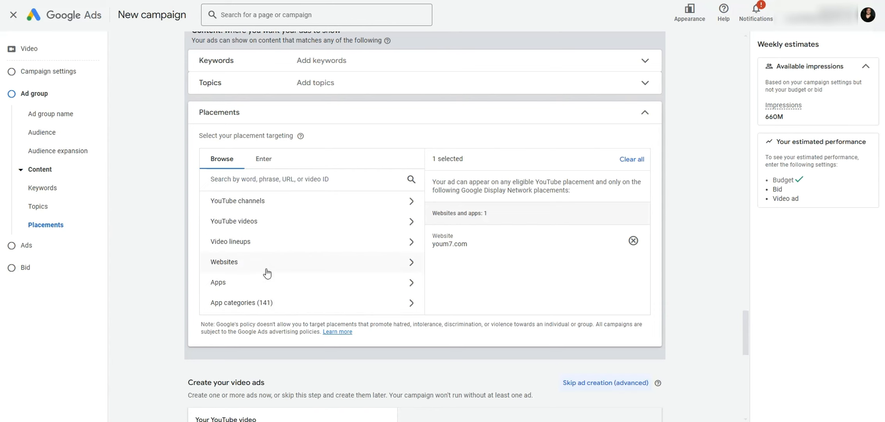
{"action": "scroll", "coordinate": [366, 230], "scroll_direction": "up", "scroll_amount": 2}
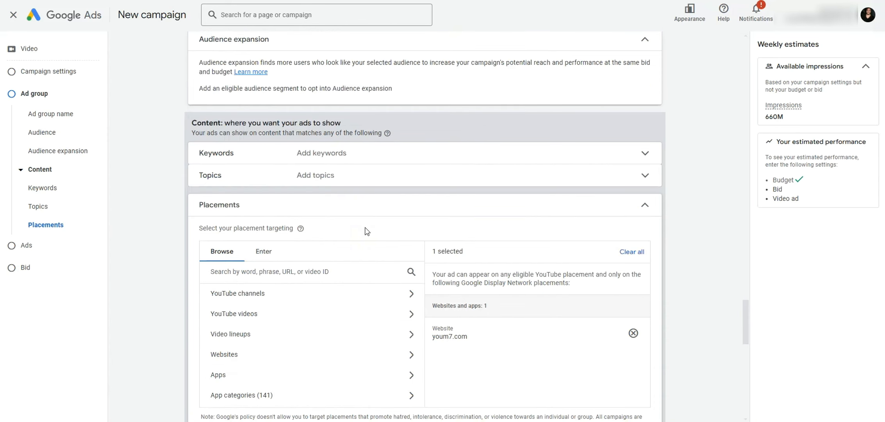
{"action": "left_click", "coordinate": [456, 215]}
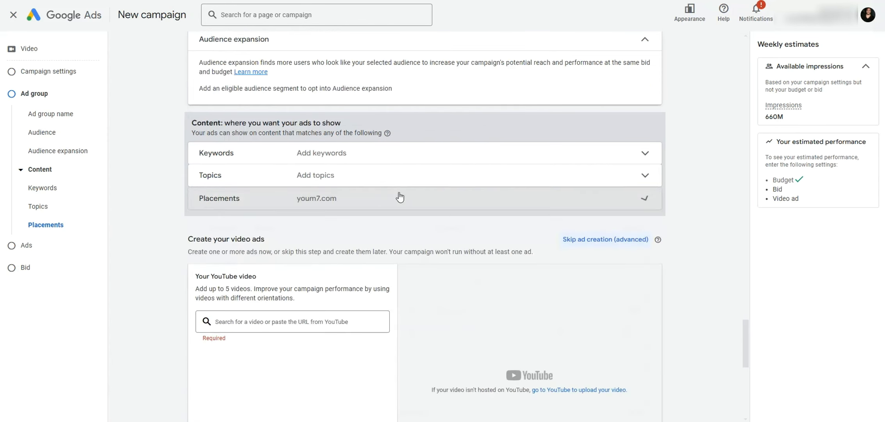
Expand the placements and topics targeting to review them, and collapse both sections again
{"action": "left_click", "coordinate": [336, 199]}
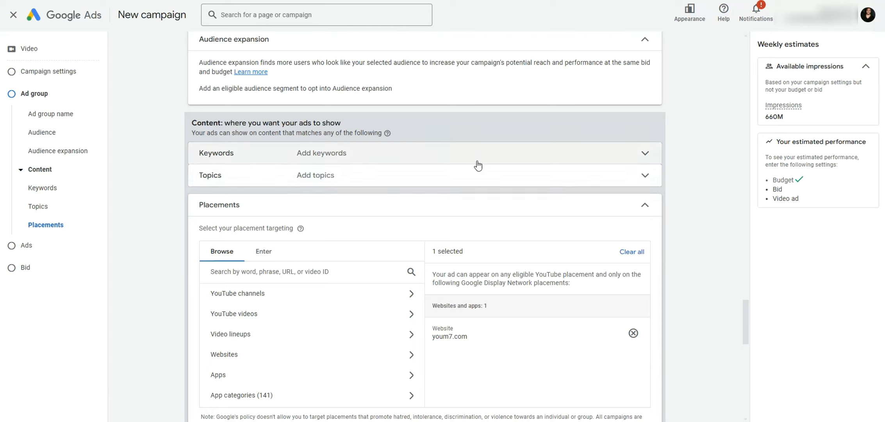
{"action": "left_click", "coordinate": [524, 177]}
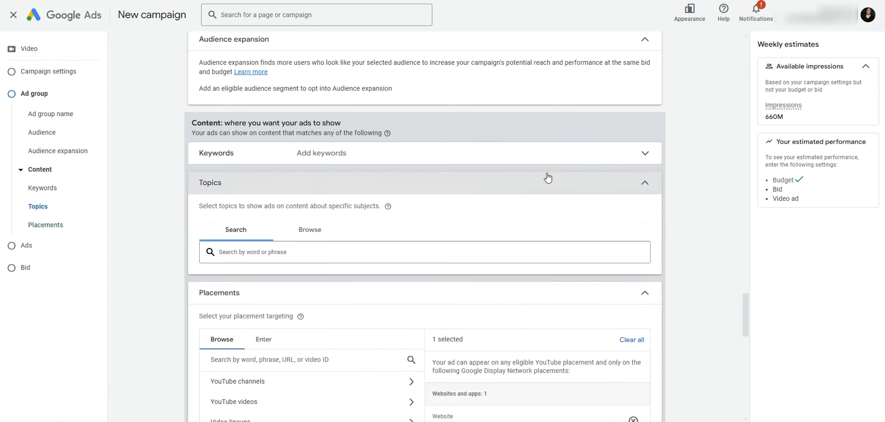
{"action": "left_click", "coordinate": [579, 168]}
{"action": "left_click", "coordinate": [610, 206]}
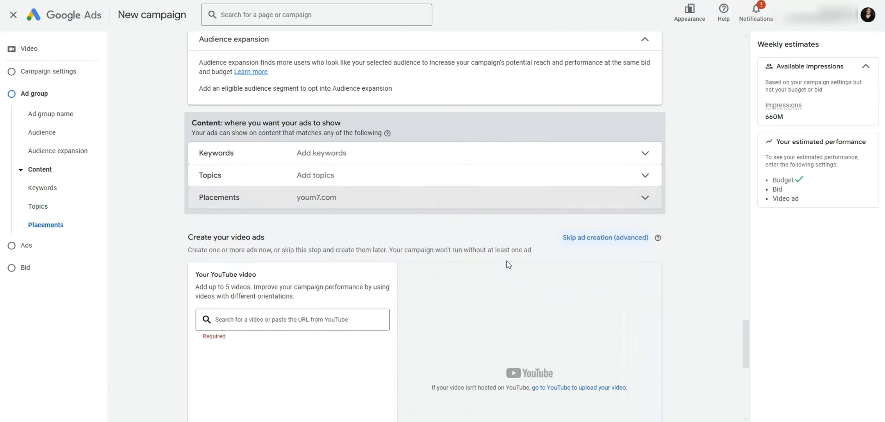
Copy the share link of the video "انا مين ؟ وهنتكلم عن اي ؟" from YouTube and add it as the ad's video in Google Ads
{"action": "scroll", "coordinate": [507, 263], "scroll_direction": "down", "scroll_amount": 2}
{"action": "left_click", "coordinate": [297, 227]}
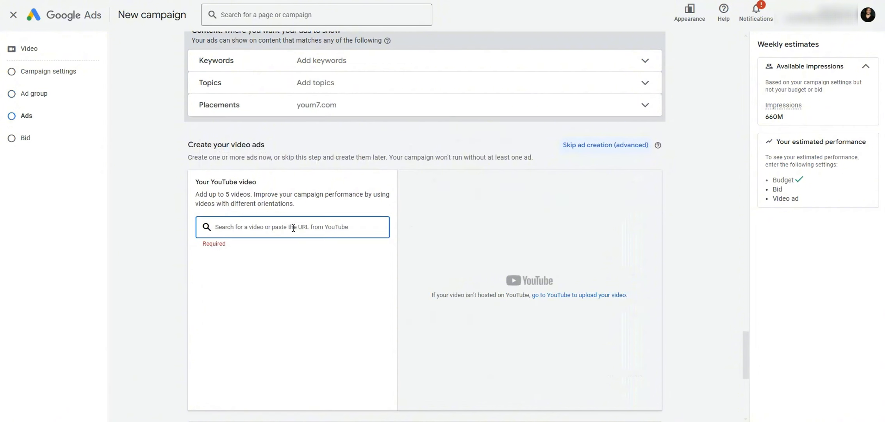
{"action": "left_click", "coordinate": [720, 1]}
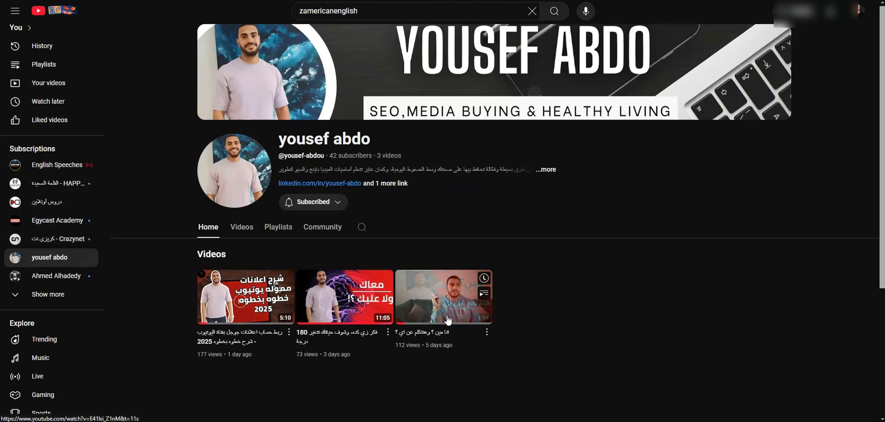
{"action": "left_click", "coordinate": [487, 333]}
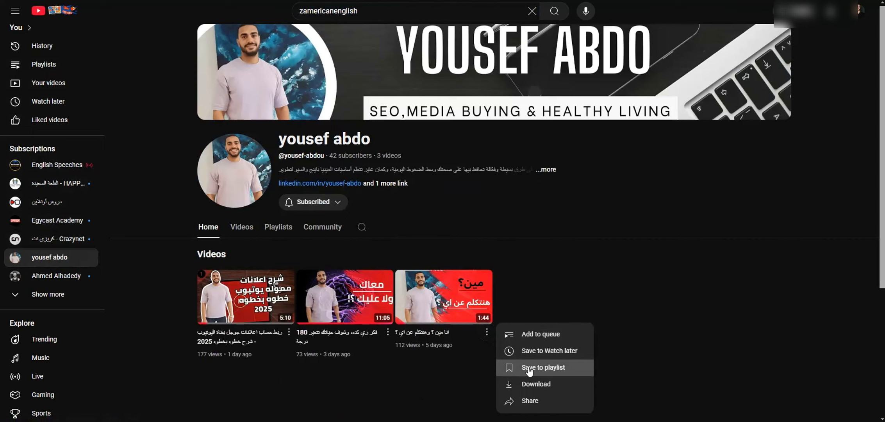
{"action": "left_click", "coordinate": [540, 397]}
{"action": "left_click", "coordinate": [532, 259]}
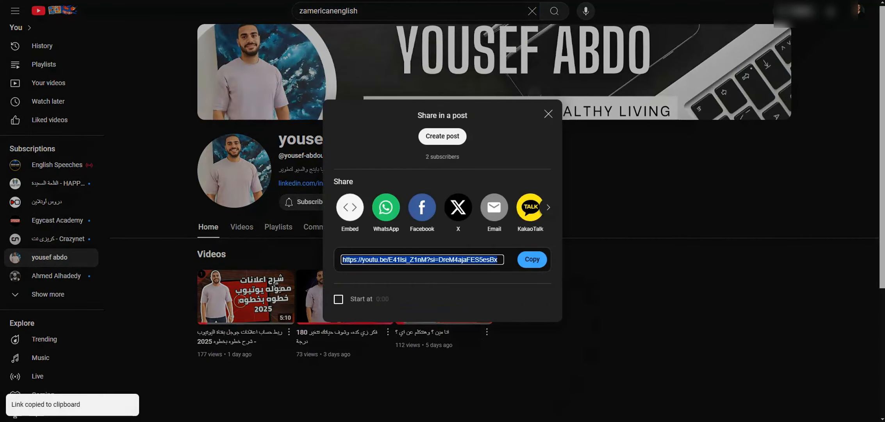
{"action": "left_click", "coordinate": [279, 0]}
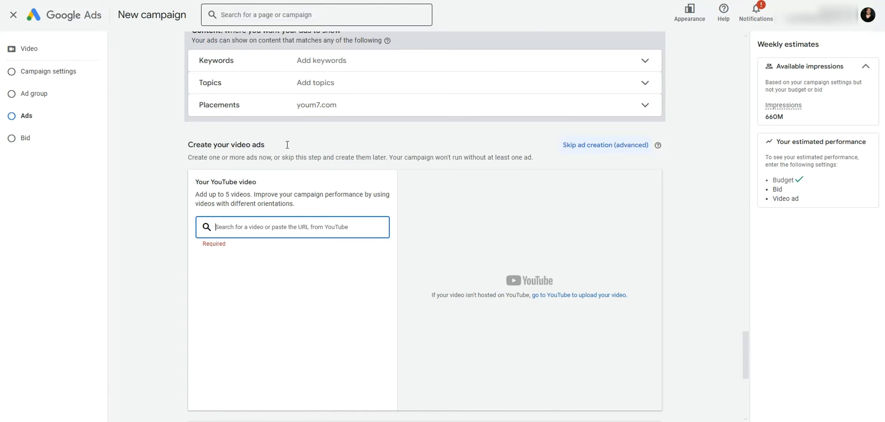
{"action": "key", "text": "ctrl+v"}
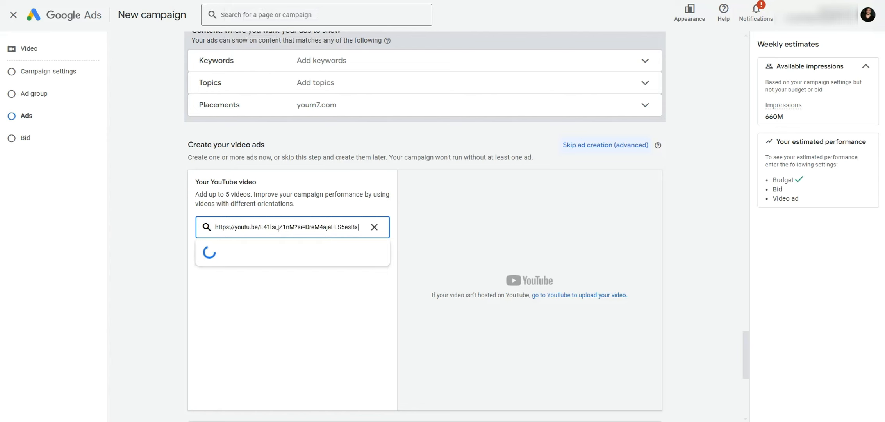
Enable the ad's call-to-action and set its text to "تواصل معنا"
{"action": "scroll", "coordinate": [208, 225], "scroll_direction": "down", "scroll_amount": 5}
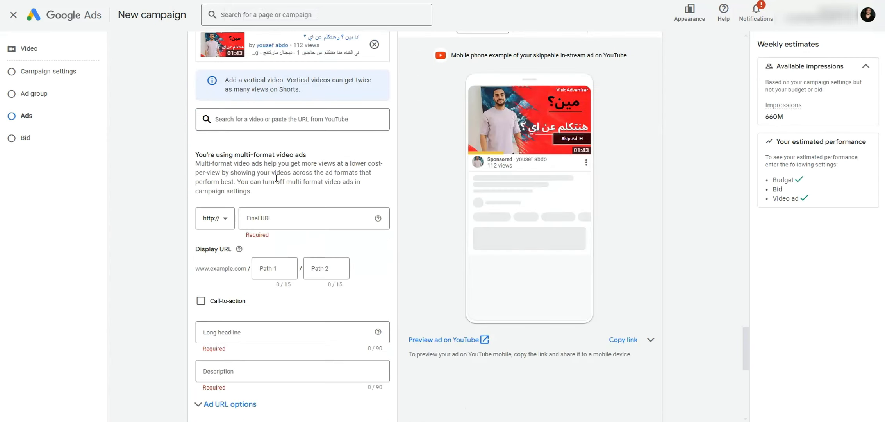
{"action": "left_click", "coordinate": [261, 218]}
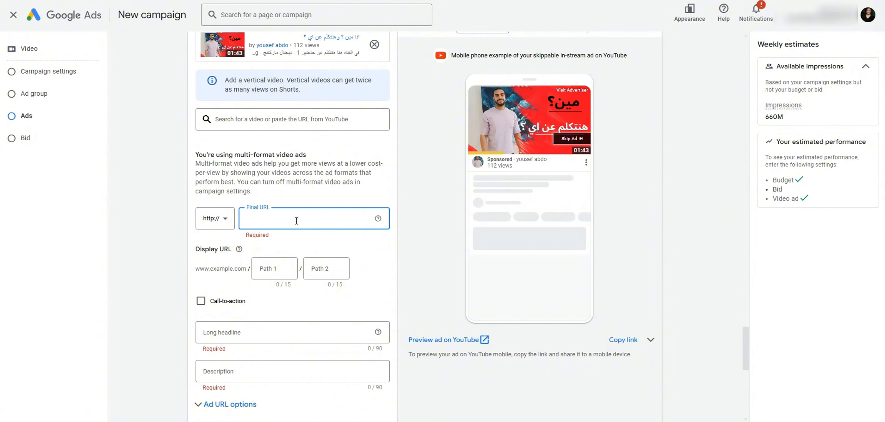
{"action": "left_click", "coordinate": [204, 306]}
{"action": "scroll", "coordinate": [257, 310], "scroll_direction": "down", "scroll_amount": 3}
{"action": "left_click", "coordinate": [268, 239]}
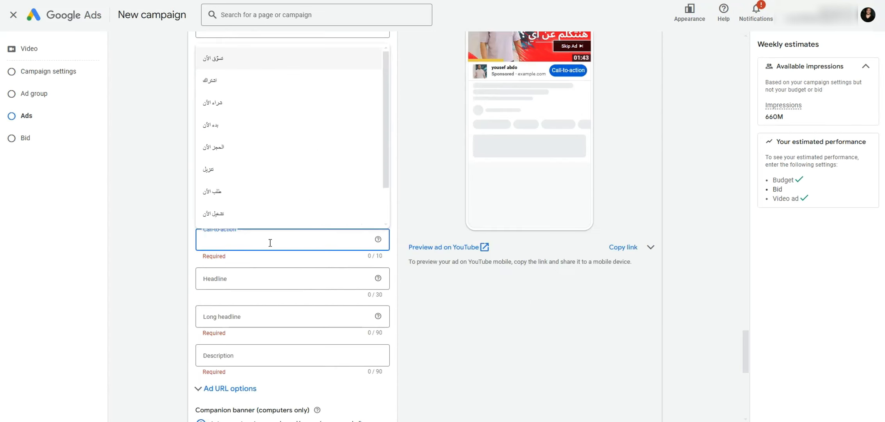
{"action": "type", "text": "j,"}
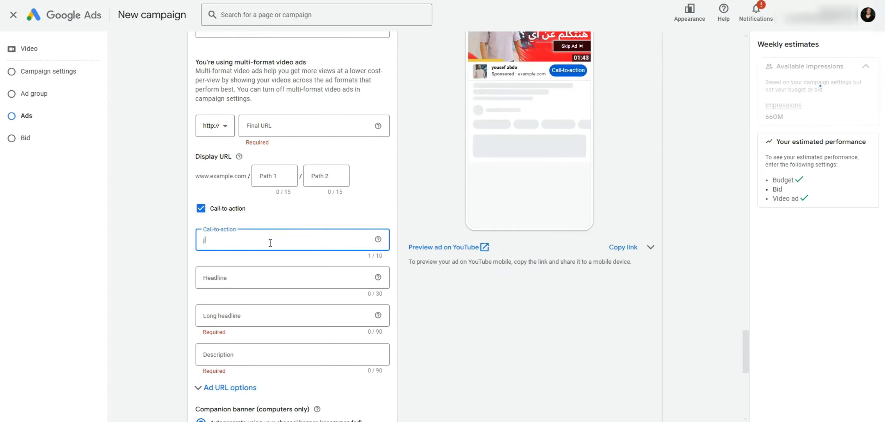
{"action": "key", "text": "BackSpace"}
{"action": "key", "text": "BackSpace"}
{"action": "type", "text": "تواصل معنا"}
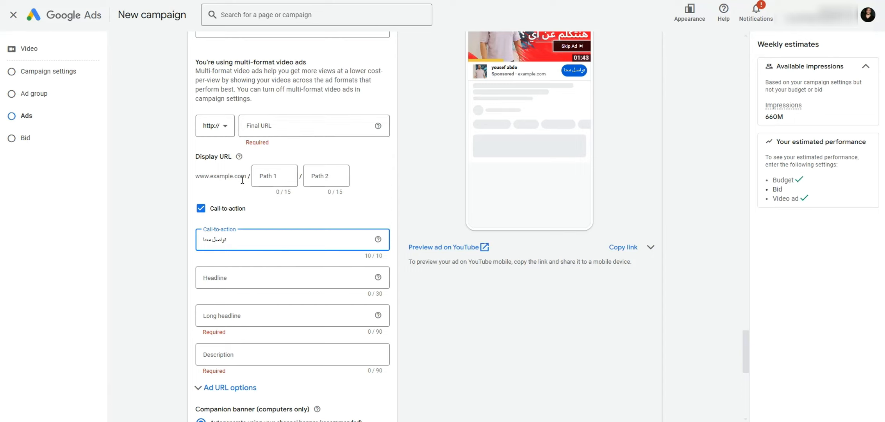
Try the image upload option for the companion banner and switch back to autogenerating it from the channel banner
{"action": "scroll", "coordinate": [265, 239], "scroll_direction": "down", "scroll_amount": 2}
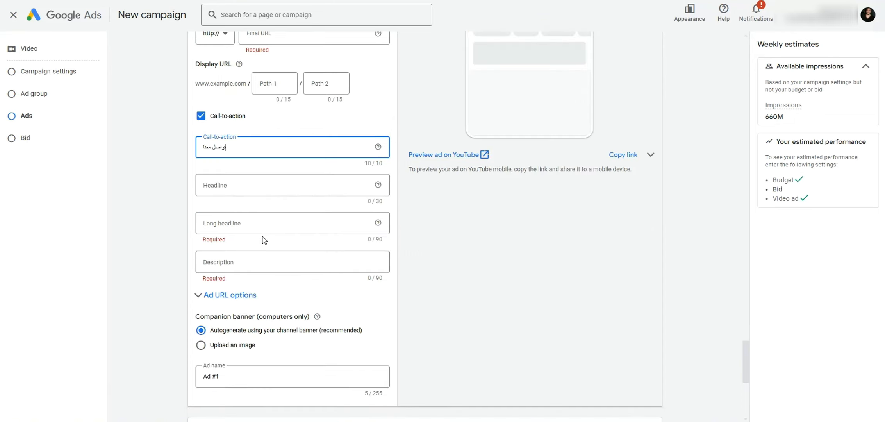
{"action": "left_click", "coordinate": [263, 185]}
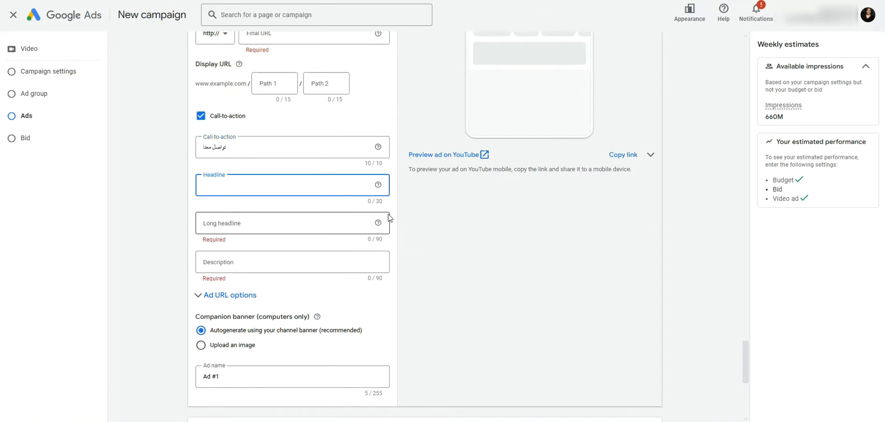
{"action": "scroll", "coordinate": [312, 277], "scroll_direction": "down", "scroll_amount": 2}
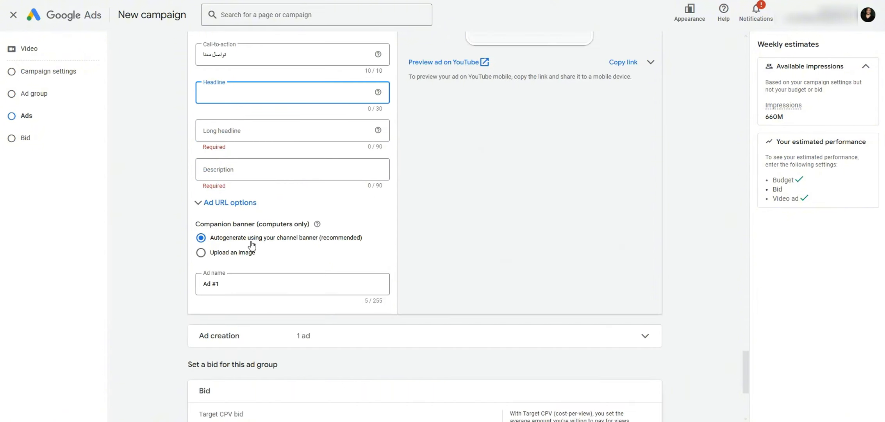
{"action": "left_click", "coordinate": [238, 242]}
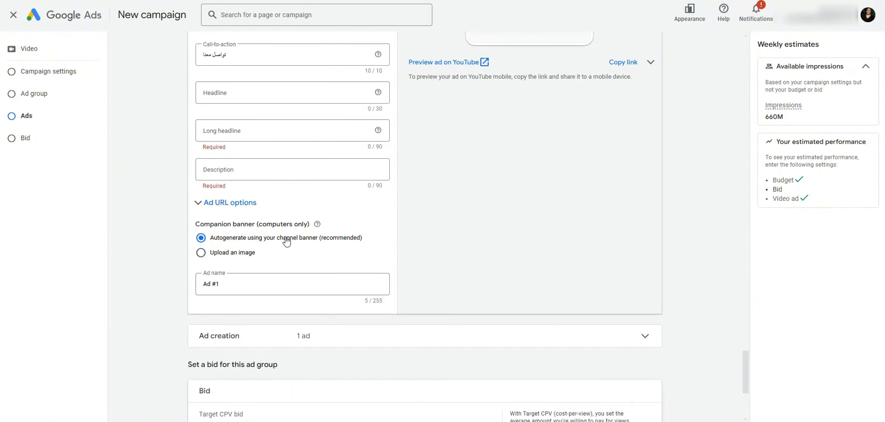
{"action": "left_click", "coordinate": [228, 253]}
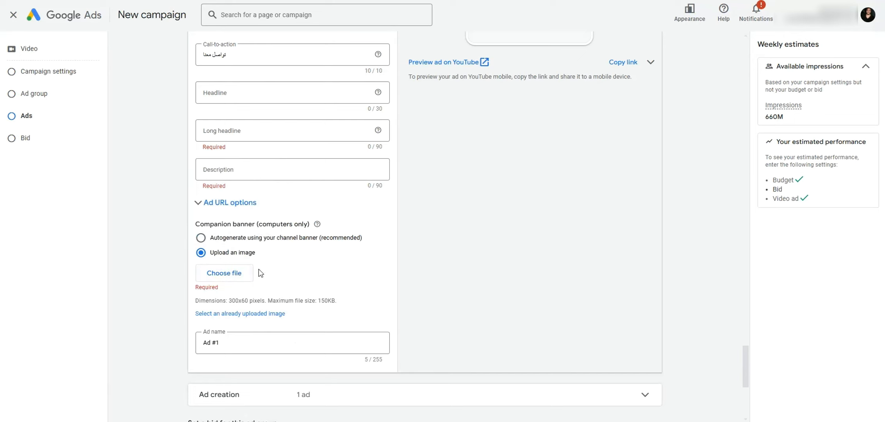
{"action": "left_click", "coordinate": [226, 238]}
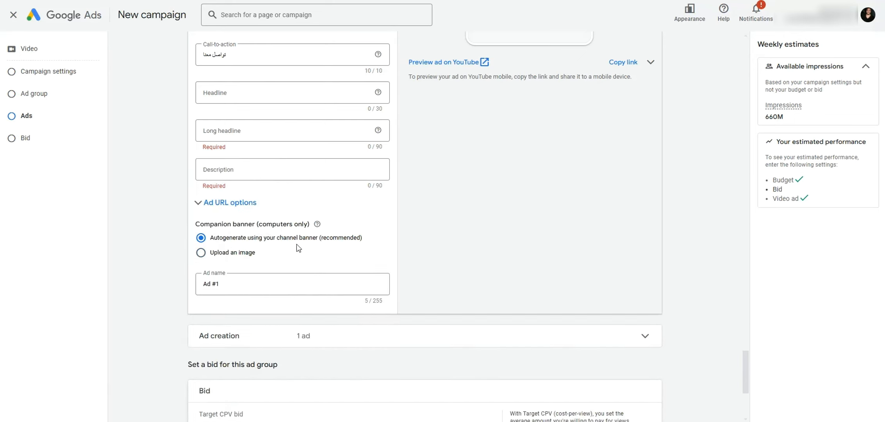
Try a target CPV bid of EGP 60 for the ad group and replace it with EGP 0.60
{"action": "scroll", "coordinate": [296, 246], "scroll_direction": "down", "scroll_amount": 5}
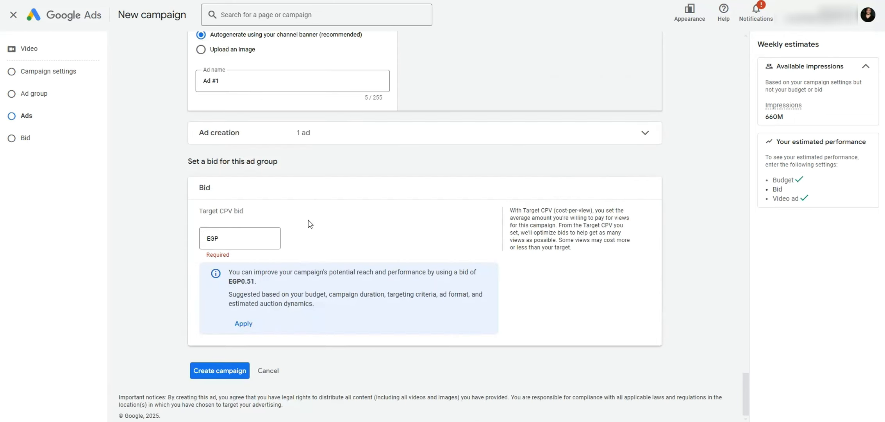
{"action": "left_click", "coordinate": [253, 238]}
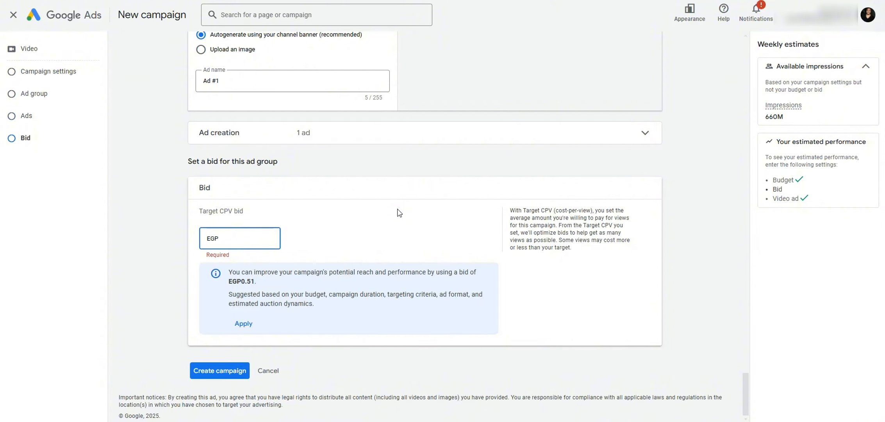
{"action": "type", "text": "60"}
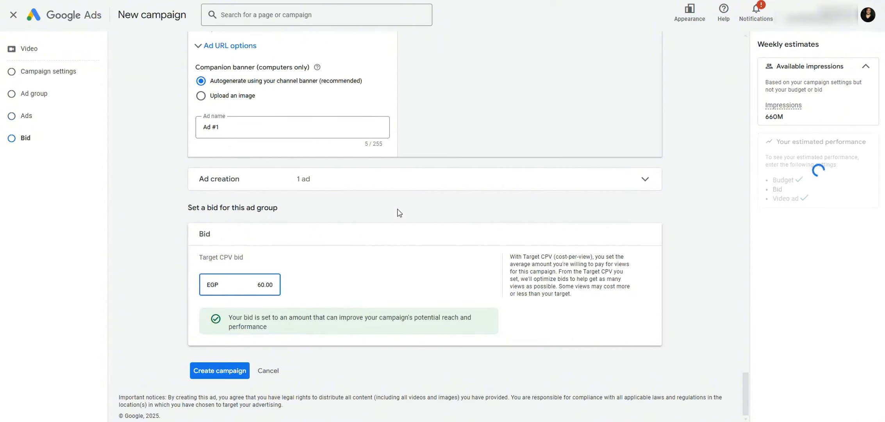
{"action": "double_click", "coordinate": [263, 284]}
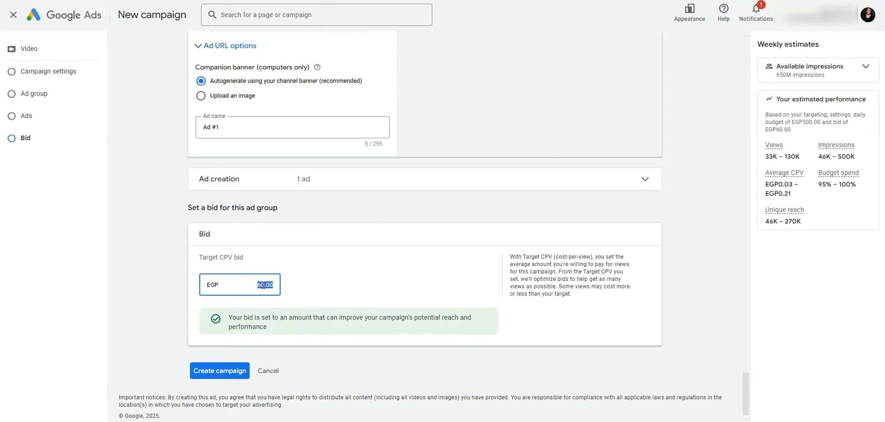
{"action": "key", "text": "BackSpace"}
{"action": "type", "text": "0.6"}
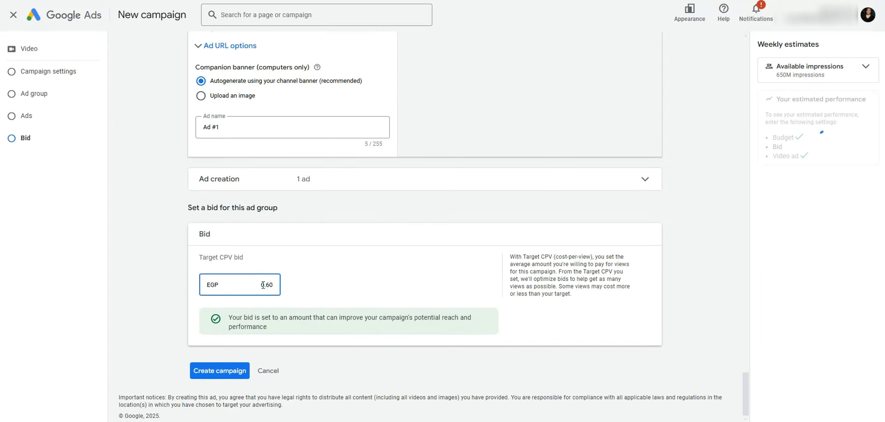
{"action": "left_click", "coordinate": [357, 267]}
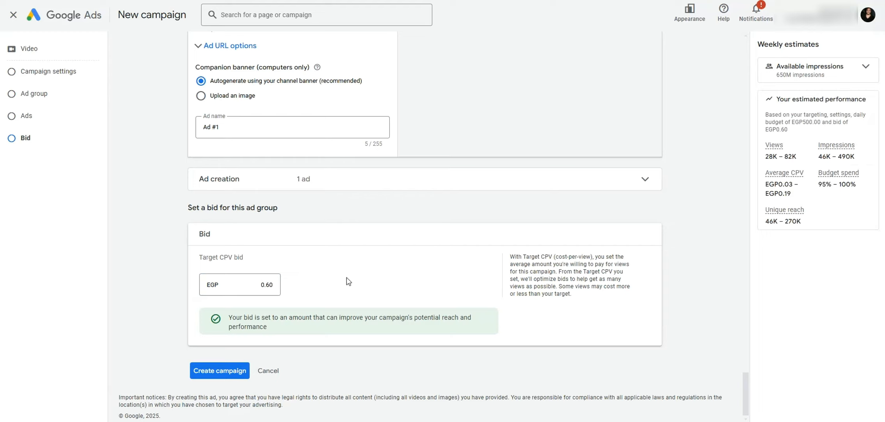
Try a target CPV bid of EGP 0.10, and set it to EGP 0.51 instead
{"action": "double_click", "coordinate": [262, 284]}
{"action": "type", "text": "0.10"}
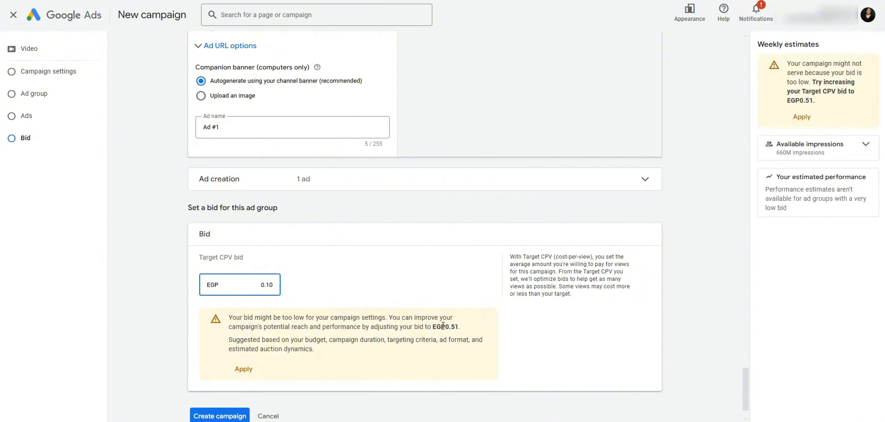
{"action": "double_click", "coordinate": [258, 284]}
{"action": "type", "text": "0.51"}
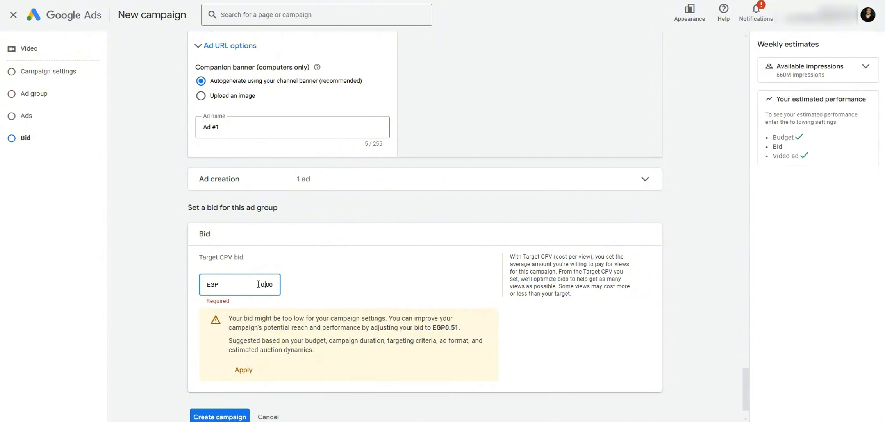
{"action": "left_click", "coordinate": [331, 290]}
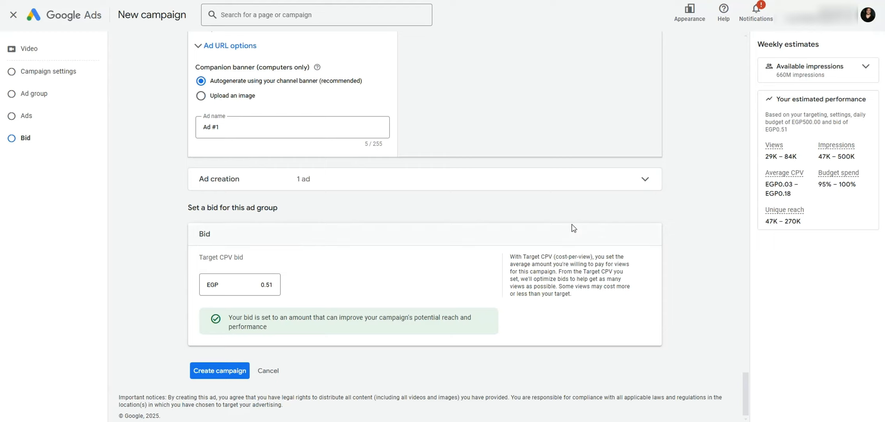
Edit the campaign type from the general settings, leave the unsaved draft and examine the available video campaign subtypes
{"action": "scroll", "coordinate": [462, 259], "scroll_direction": "up", "scroll_amount": 20}
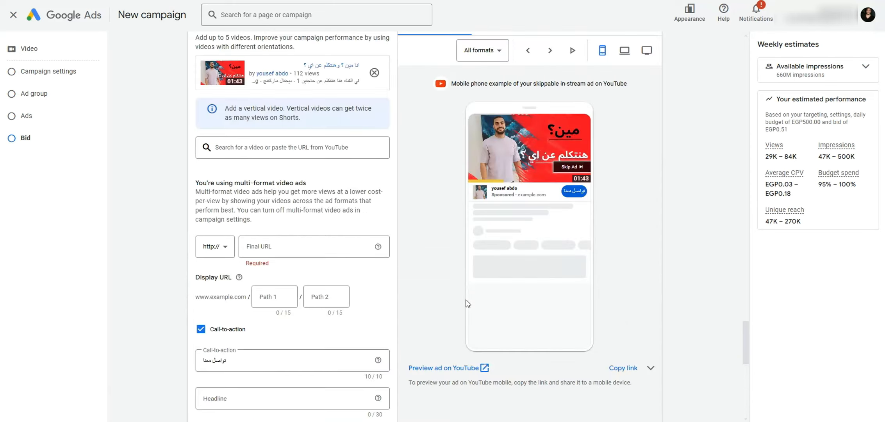
{"action": "scroll", "coordinate": [445, 295], "scroll_direction": "up", "scroll_amount": 15}
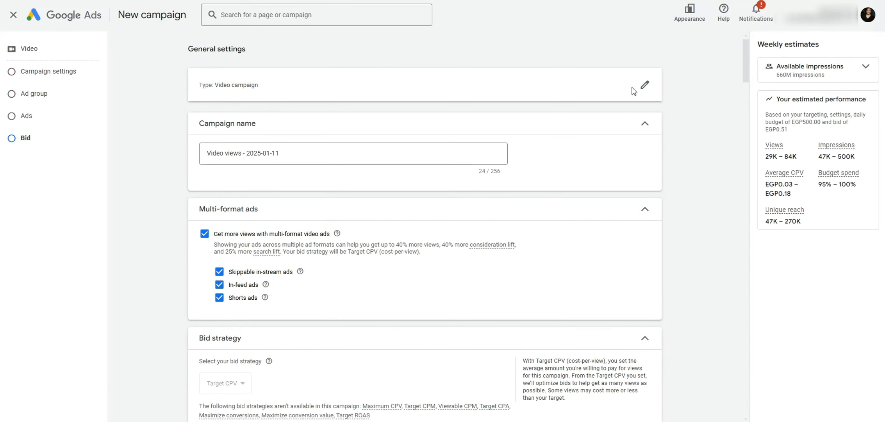
{"action": "left_click", "coordinate": [645, 85]}
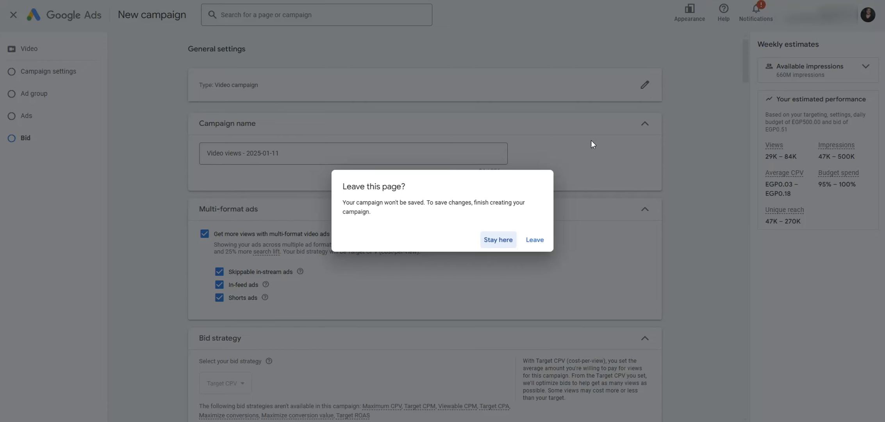
{"action": "left_click", "coordinate": [535, 240]}
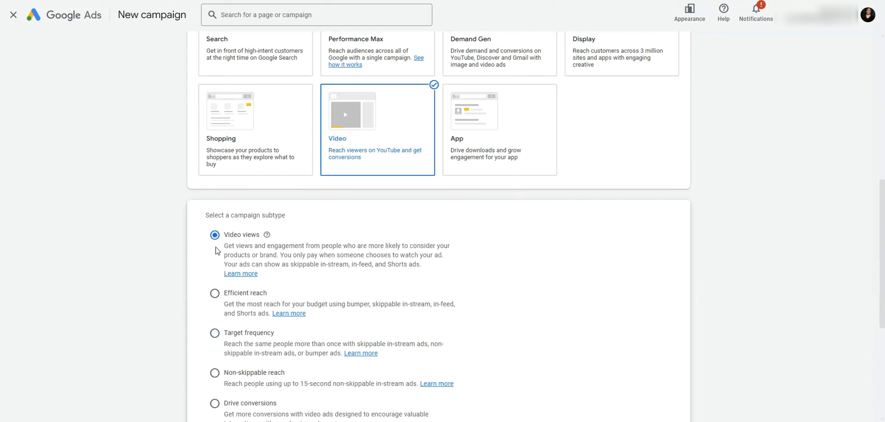
{"action": "scroll", "coordinate": [273, 244], "scroll_direction": "down", "scroll_amount": 5}
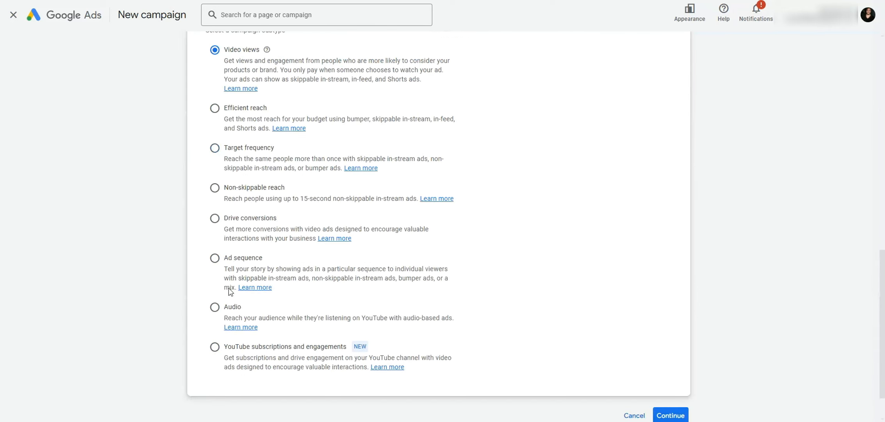
{"action": "scroll", "coordinate": [241, 352], "scroll_direction": "up", "scroll_amount": 4}
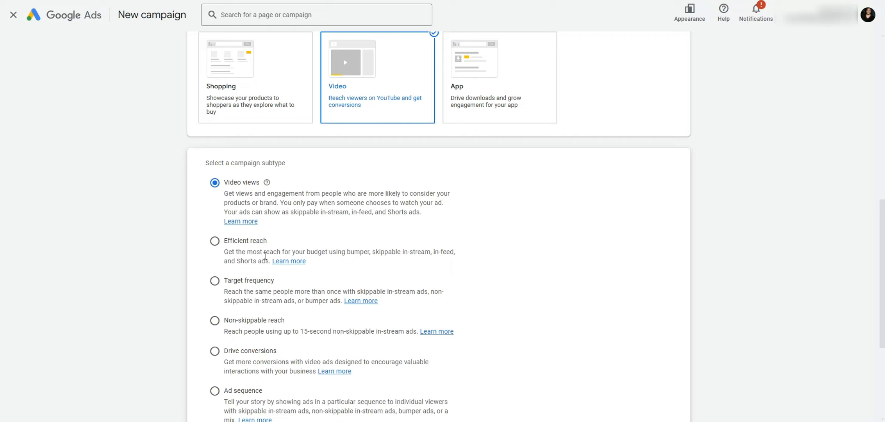
Select the Efficient reach campaign subtype and continue to its campaign setup
{"action": "left_click", "coordinate": [249, 240]}
{"action": "scroll", "coordinate": [377, 229], "scroll_direction": "down", "scroll_amount": 5}
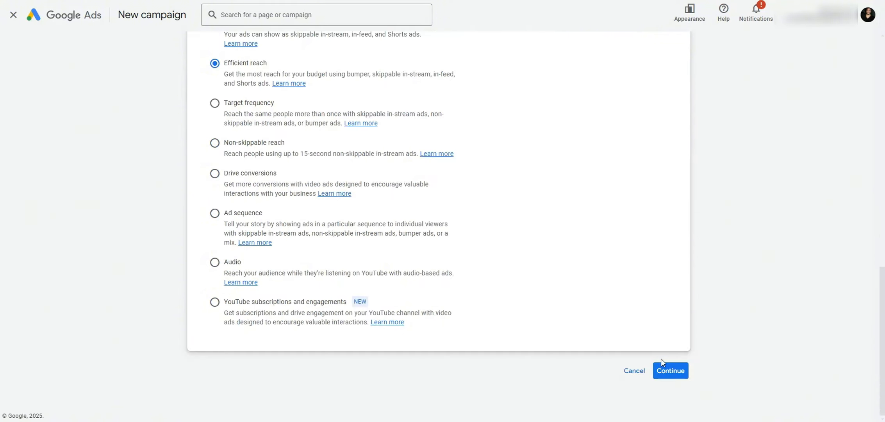
{"action": "left_click", "coordinate": [671, 370]}
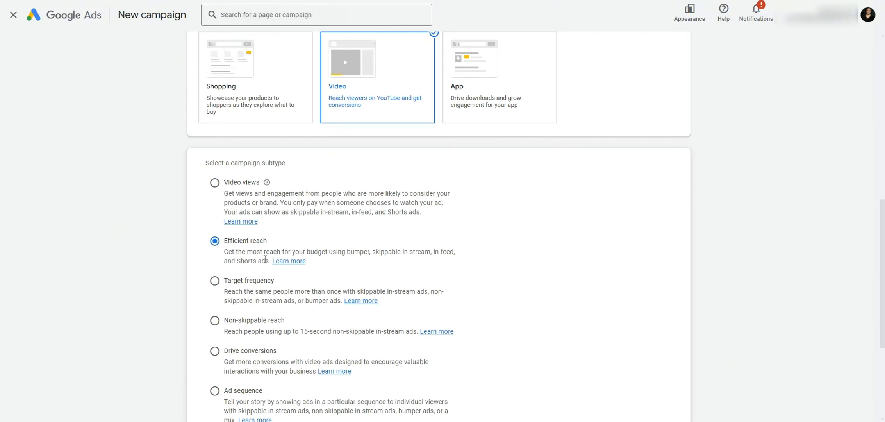
Switch the campaign subtype to Drive conversions, keep the listed conversion goals and start a new campaign draft
{"action": "scroll", "coordinate": [270, 277], "scroll_direction": "down", "scroll_amount": 3}
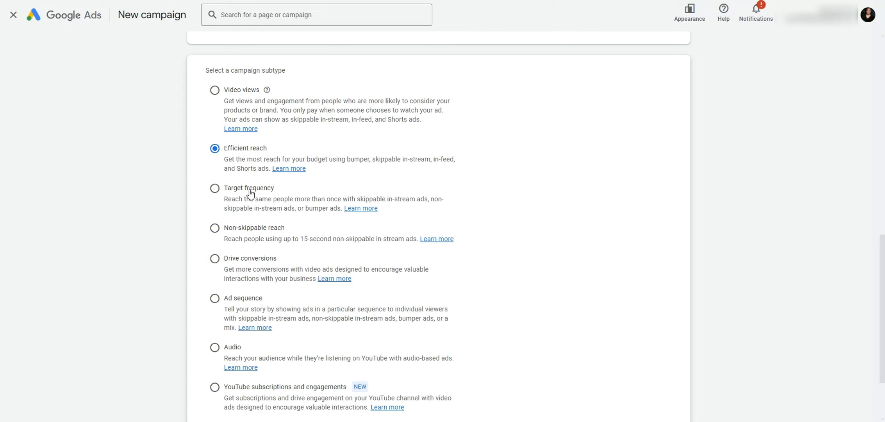
{"action": "left_click", "coordinate": [262, 192]}
{"action": "left_click", "coordinate": [243, 261]}
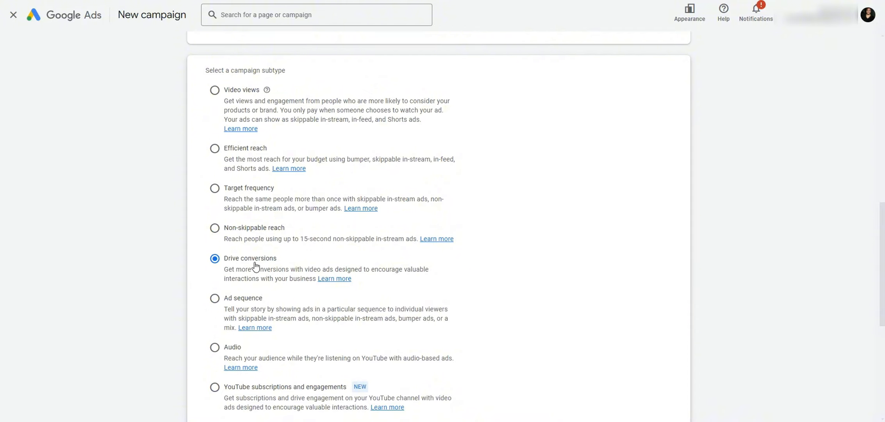
{"action": "scroll", "coordinate": [255, 267], "scroll_direction": "down", "scroll_amount": 7}
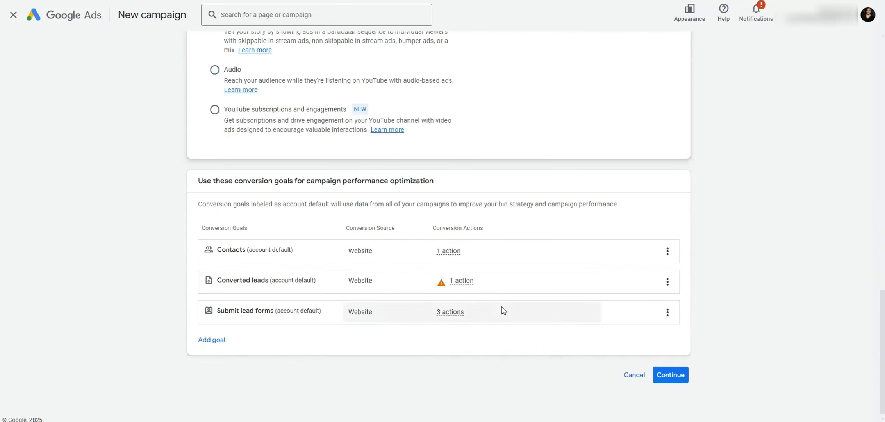
{"action": "left_click", "coordinate": [680, 376]}
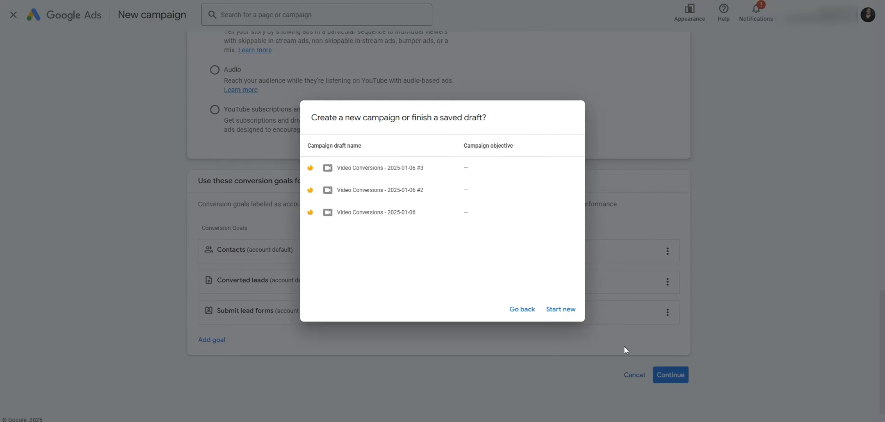
{"action": "left_click", "coordinate": [555, 314]}
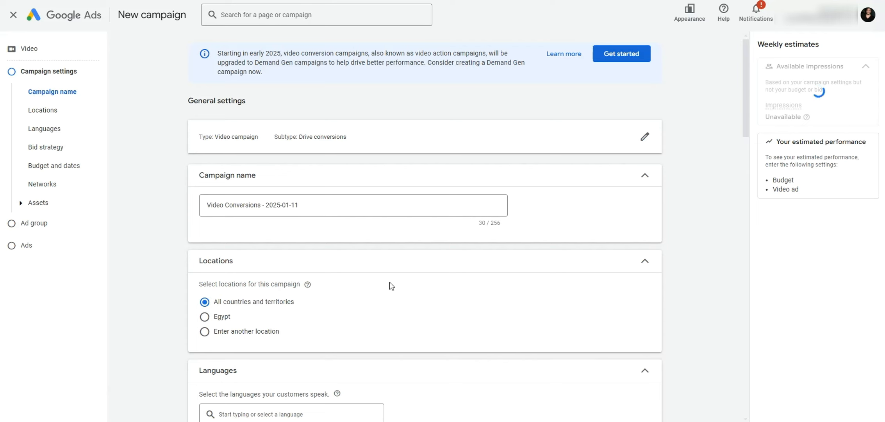
Examine the locations, languages, bid strategy options, budget and networks of the Drive conversions campaign
{"action": "scroll", "coordinate": [409, 278], "scroll_direction": "down", "scroll_amount": 3}
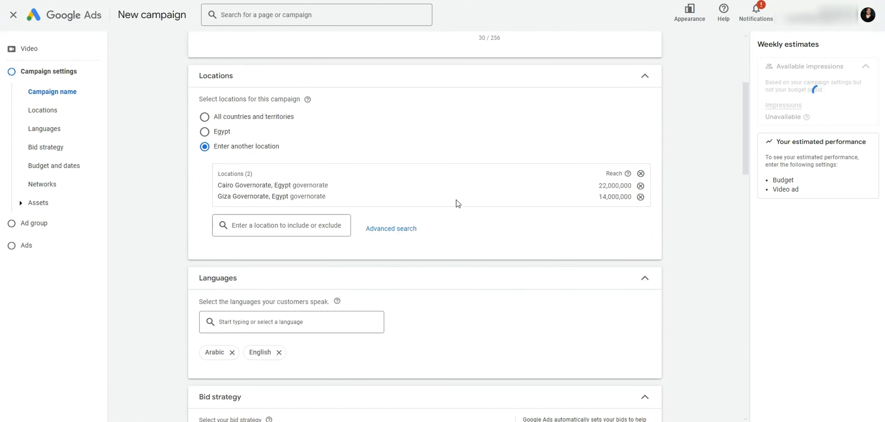
{"action": "scroll", "coordinate": [457, 201], "scroll_direction": "down", "scroll_amount": 5}
{"action": "left_click", "coordinate": [208, 253]}
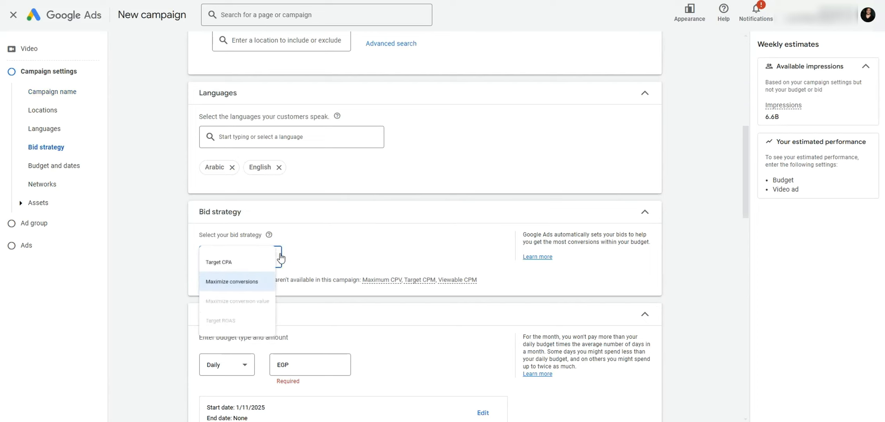
{"action": "left_click", "coordinate": [160, 251]}
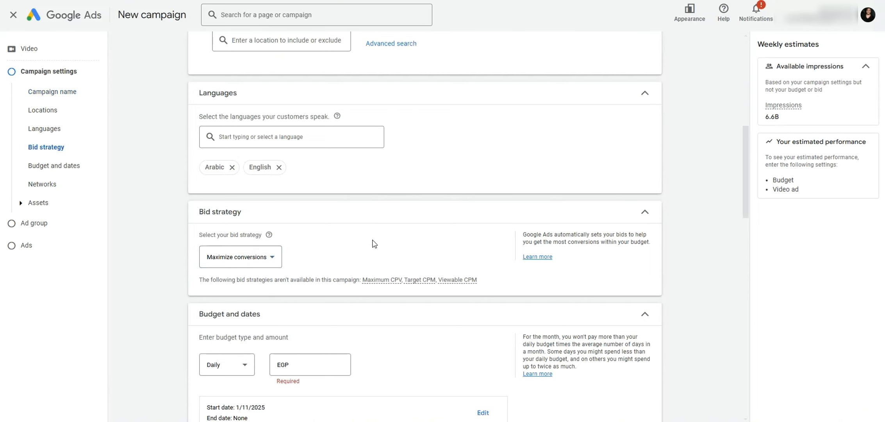
{"action": "scroll", "coordinate": [373, 240], "scroll_direction": "down", "scroll_amount": 4}
{"action": "scroll", "coordinate": [380, 177], "scroll_direction": "down", "scroll_amount": 2}
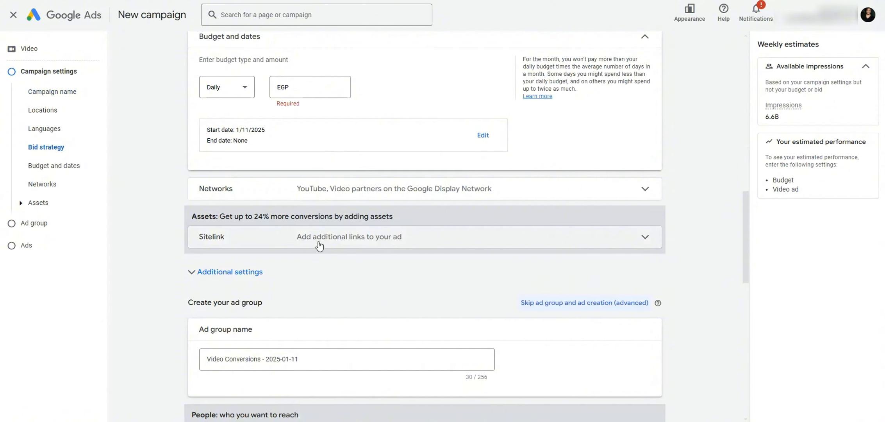
{"action": "left_click", "coordinate": [430, 190]}
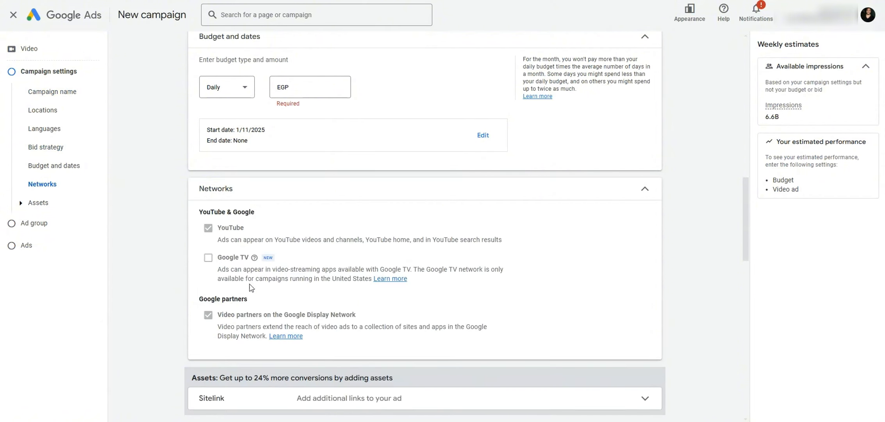
Copy the share link of the YouTube video "انا مين ؟ وهنتكلم عن اي ؟" and add that video to the campaign's video ads
{"action": "scroll", "coordinate": [252, 265], "scroll_direction": "down", "scroll_amount": 2}
{"action": "scroll", "coordinate": [251, 266], "scroll_direction": "down", "scroll_amount": 14}
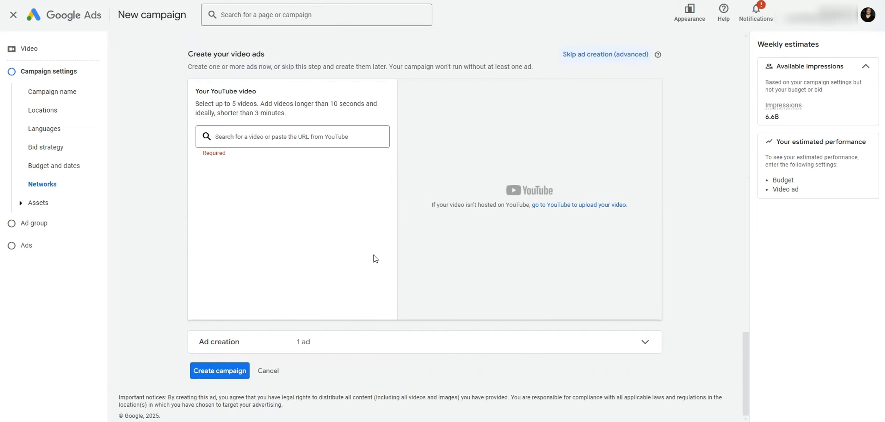
{"action": "left_click", "coordinate": [297, 136]}
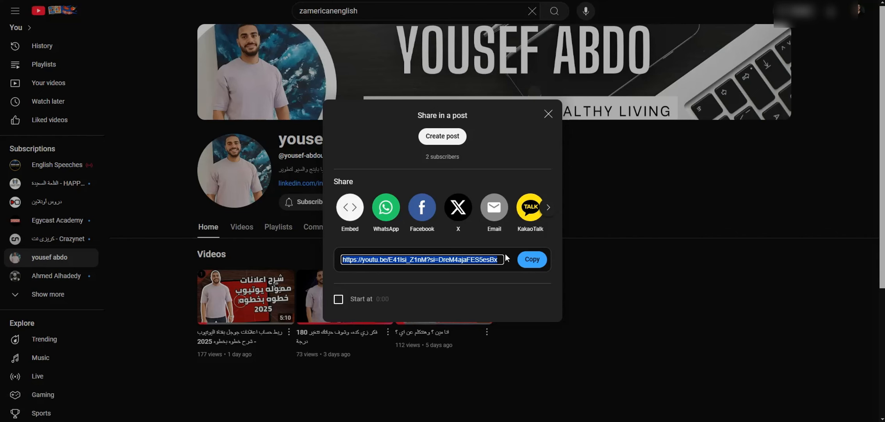
{"action": "left_click", "coordinate": [531, 260]}
{"action": "left_click", "coordinate": [532, 260]}
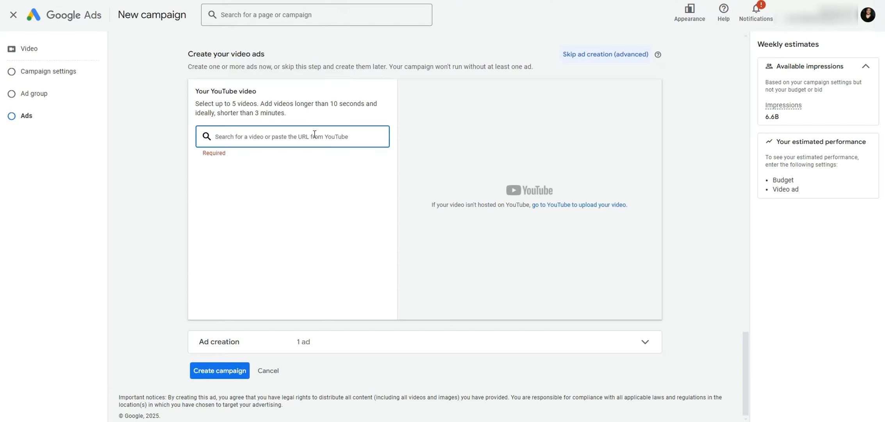
{"action": "type", "text": "ر"}
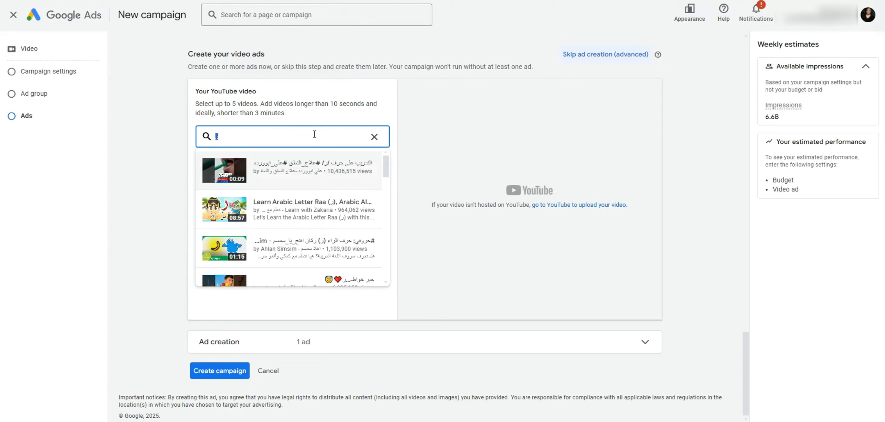
{"action": "key", "text": "ctrl+v"}
{"action": "left_click", "coordinate": [213, 161]}
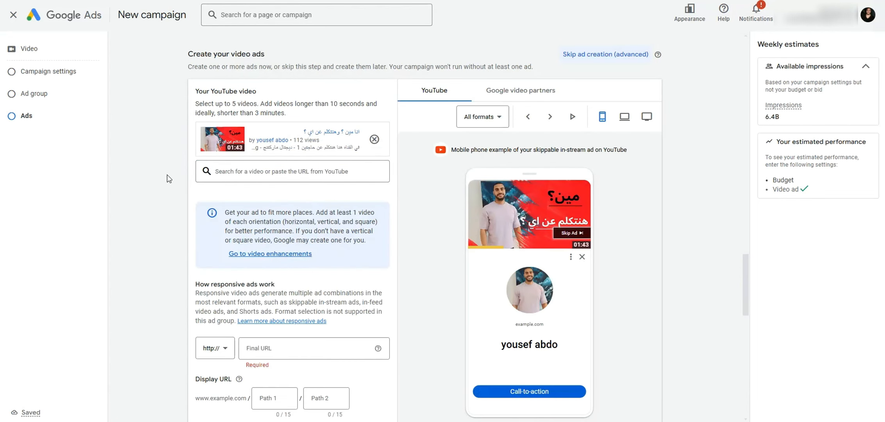
Edit the campaign type from the general settings and look through the video campaign subtypes again
{"action": "scroll", "coordinate": [245, 174], "scroll_direction": "up", "scroll_amount": 20}
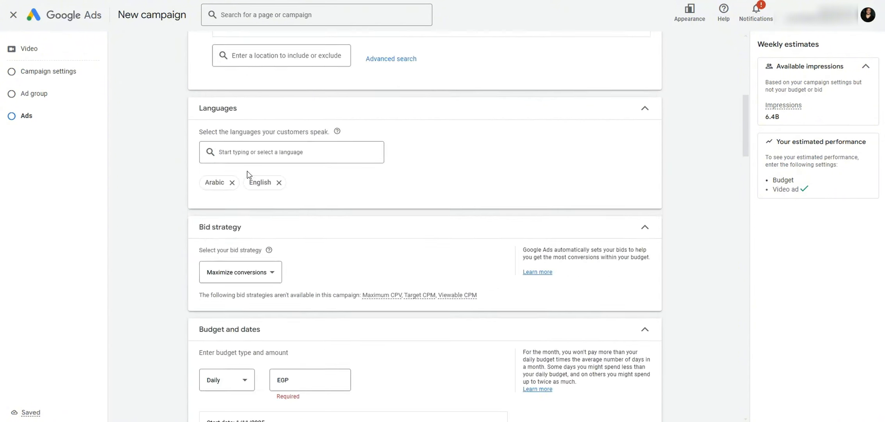
{"action": "left_click", "coordinate": [644, 137]}
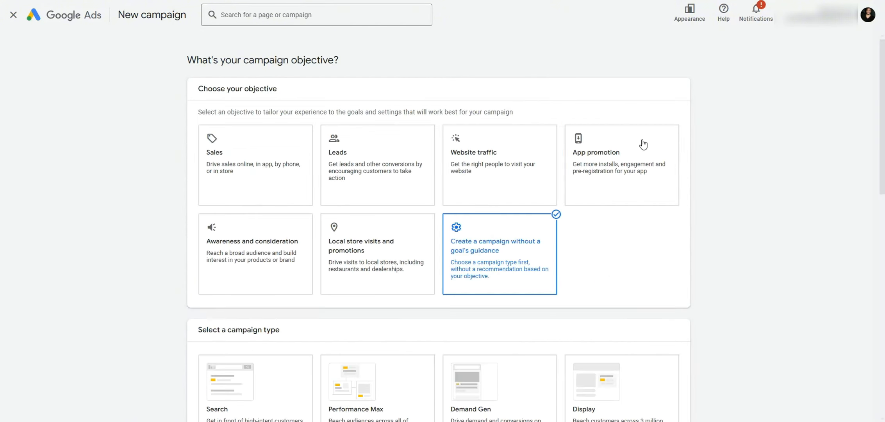
{"action": "scroll", "coordinate": [492, 309], "scroll_direction": "down", "scroll_amount": 11}
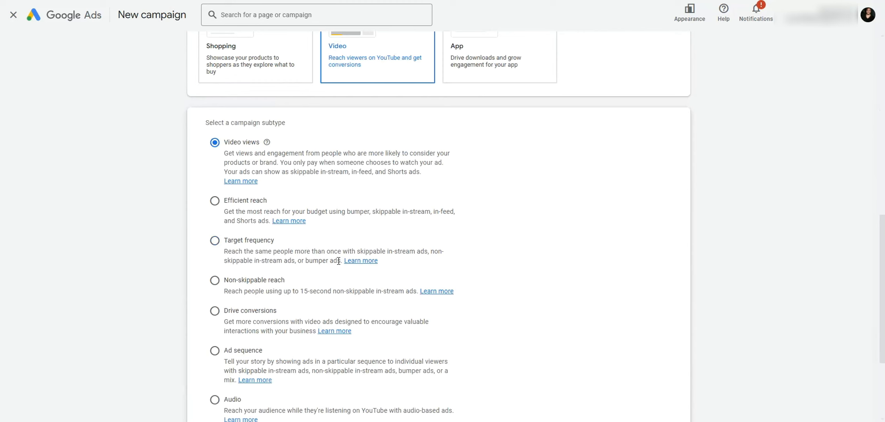
{"action": "scroll", "coordinate": [312, 270], "scroll_direction": "down", "scroll_amount": 2}
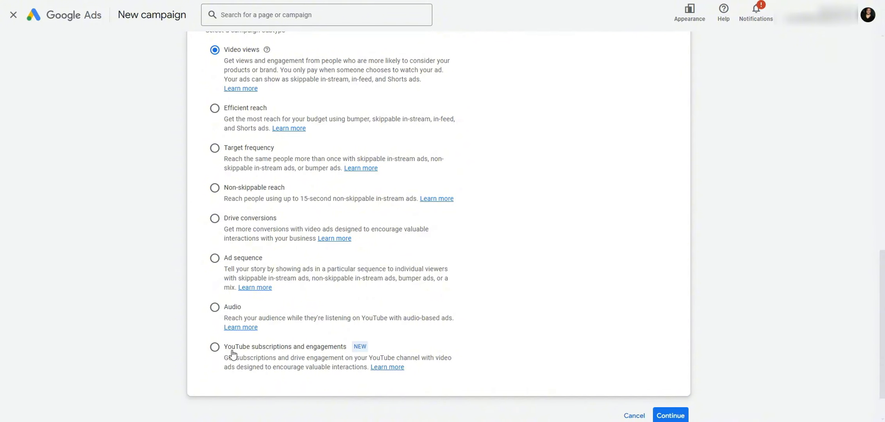
Choose the Ad sequence campaign subtype and start a new campaign draft with it
{"action": "left_click", "coordinate": [220, 353]}
{"action": "left_click", "coordinate": [215, 259]}
{"action": "scroll", "coordinate": [658, 328], "scroll_direction": "down", "scroll_amount": 1}
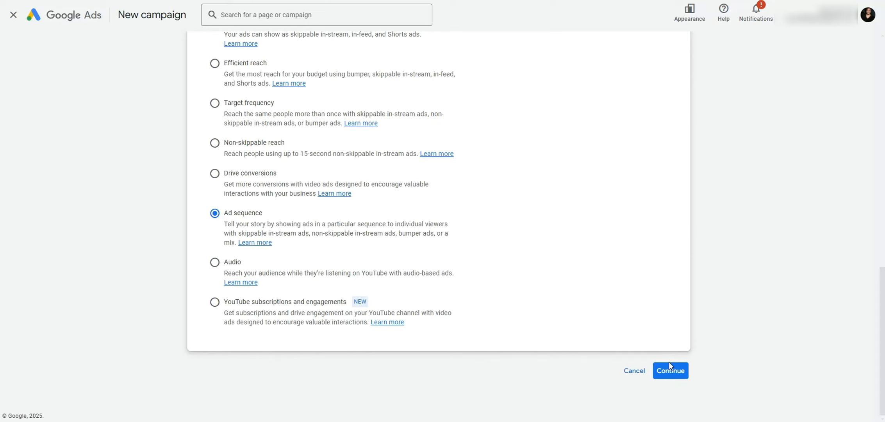
{"action": "left_click", "coordinate": [670, 369]}
{"action": "left_click", "coordinate": [558, 312]}
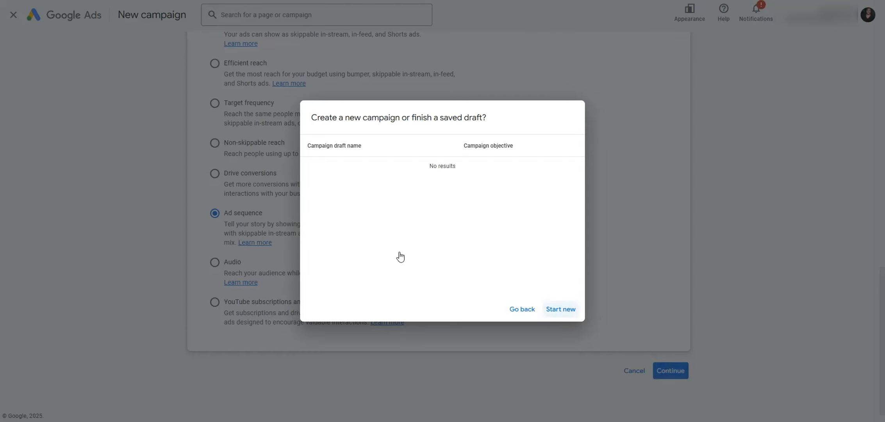
Examine the Ad sequence campaign's dates, networks, locations and audience settings, and compare the sequence templates
{"action": "scroll", "coordinate": [395, 235], "scroll_direction": "down", "scroll_amount": 6}
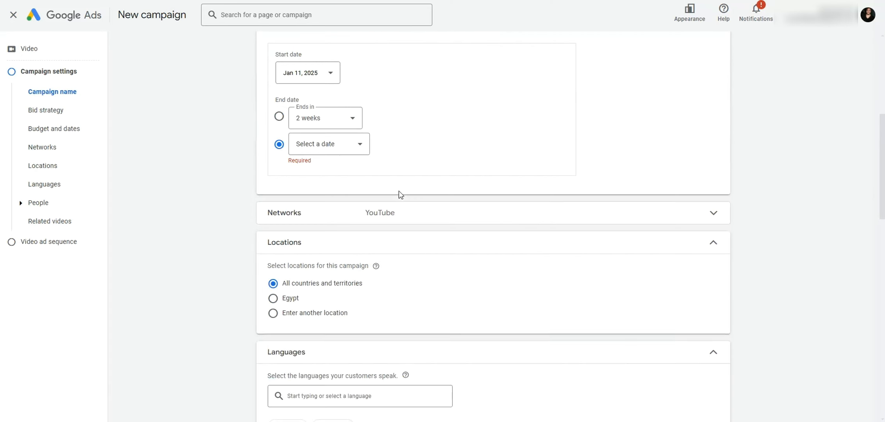
{"action": "scroll", "coordinate": [407, 230], "scroll_direction": "down", "scroll_amount": 10}
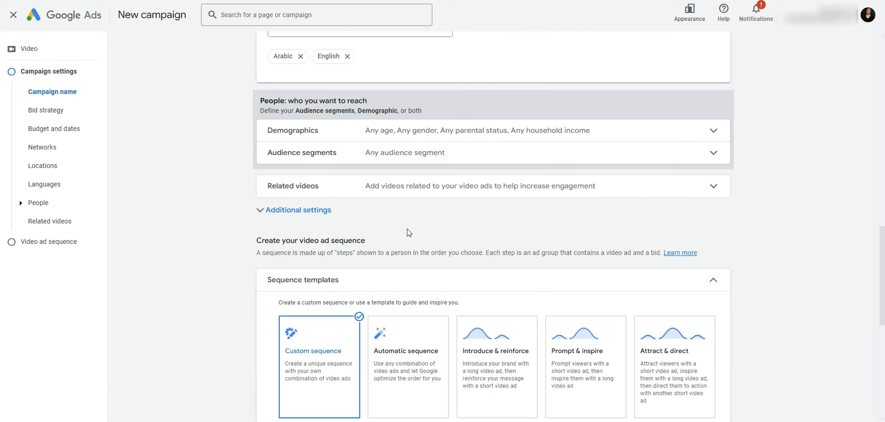
{"action": "scroll", "coordinate": [488, 216], "scroll_direction": "down", "scroll_amount": 6}
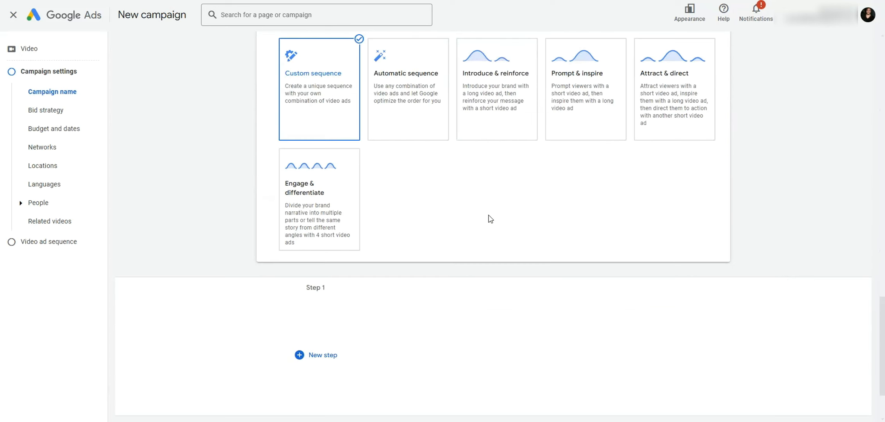
{"action": "scroll", "coordinate": [464, 261], "scroll_direction": "up", "scroll_amount": 2}
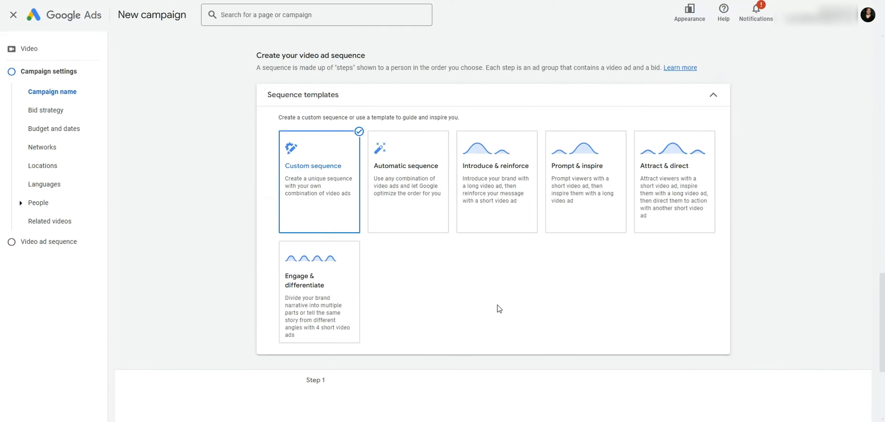
{"action": "mouse_move", "coordinate": [345, 223]}
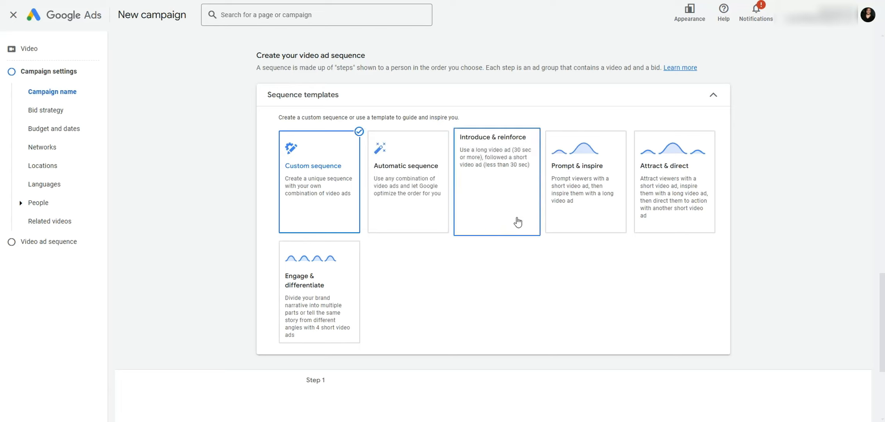
Choose the Custom sequence template and begin a new step 1 in the video ad sequence
{"action": "left_click", "coordinate": [324, 191]}
{"action": "scroll", "coordinate": [457, 306], "scroll_direction": "down", "scroll_amount": 5}
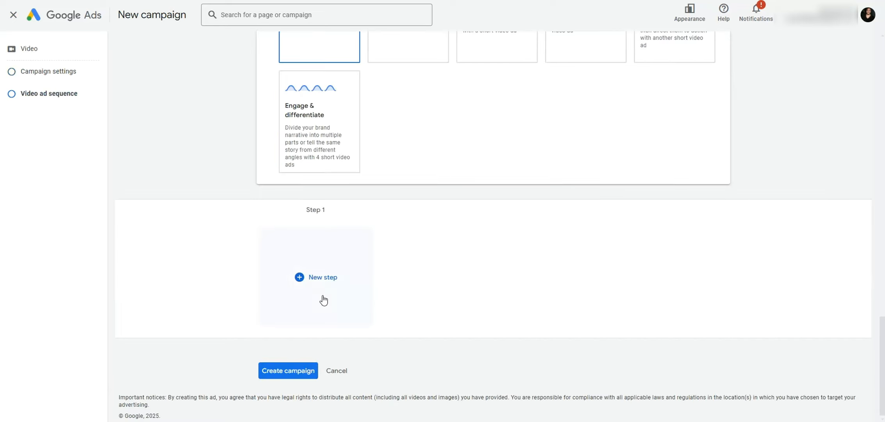
{"action": "left_click", "coordinate": [317, 279]}
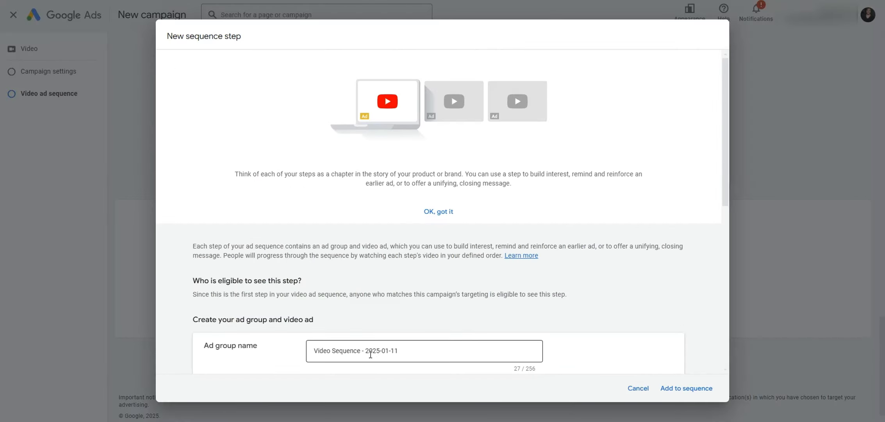
Set up the new sequence step with a YouTube video as a skippable in-stream ad and add it to the sequence
{"action": "scroll", "coordinate": [484, 282], "scroll_direction": "down", "scroll_amount": 5}
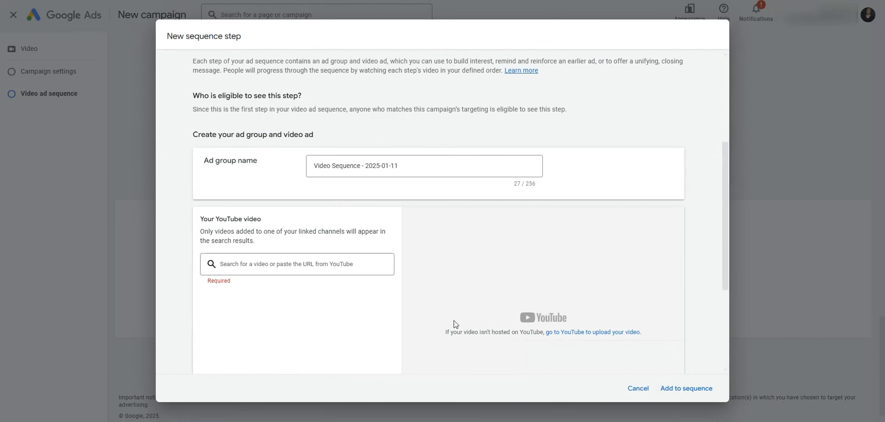
{"action": "scroll", "coordinate": [456, 323], "scroll_direction": "down", "scroll_amount": 2}
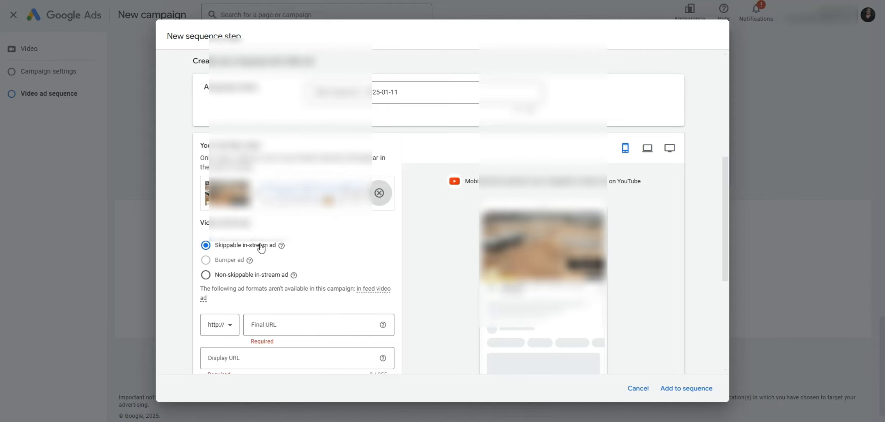
{"action": "scroll", "coordinate": [265, 245], "scroll_direction": "down", "scroll_amount": 2}
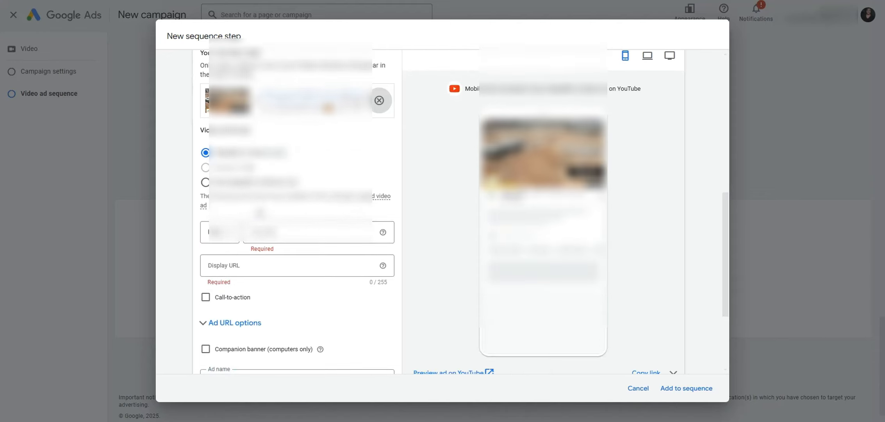
{"action": "left_click", "coordinate": [668, 392]}
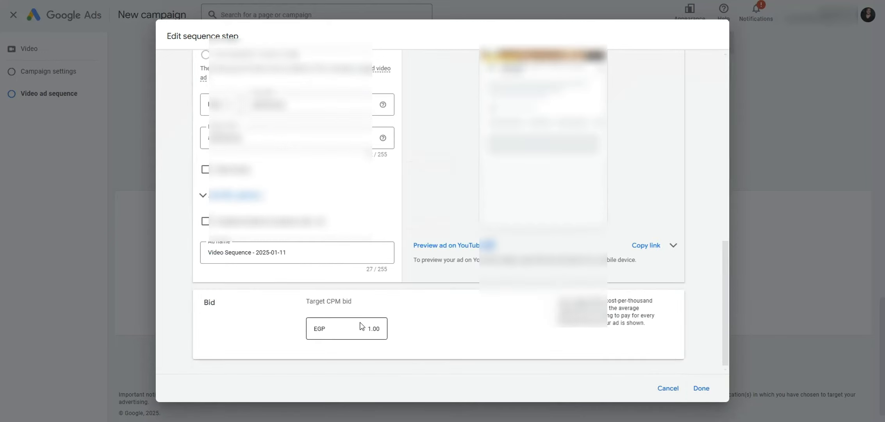
Set the first sequence step's Target CPM bid to EGP 60 and save the step
{"action": "left_click", "coordinate": [353, 329]}
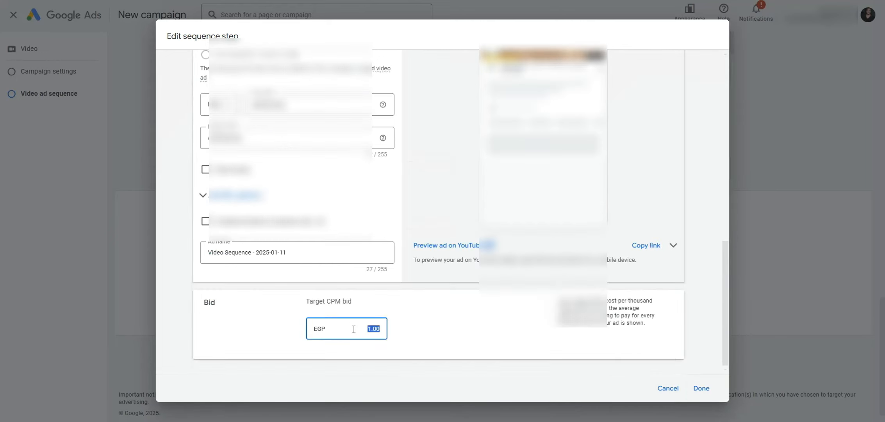
{"action": "type", "text": "60"}
{"action": "left_click", "coordinate": [467, 325]}
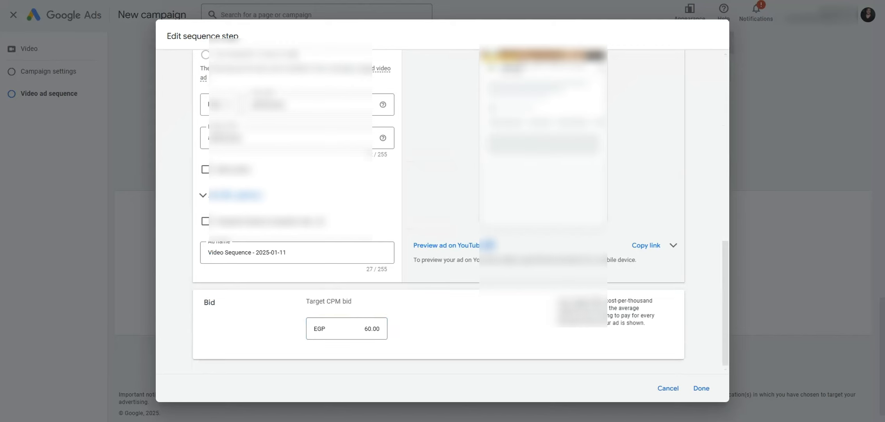
{"action": "left_click", "coordinate": [700, 389]}
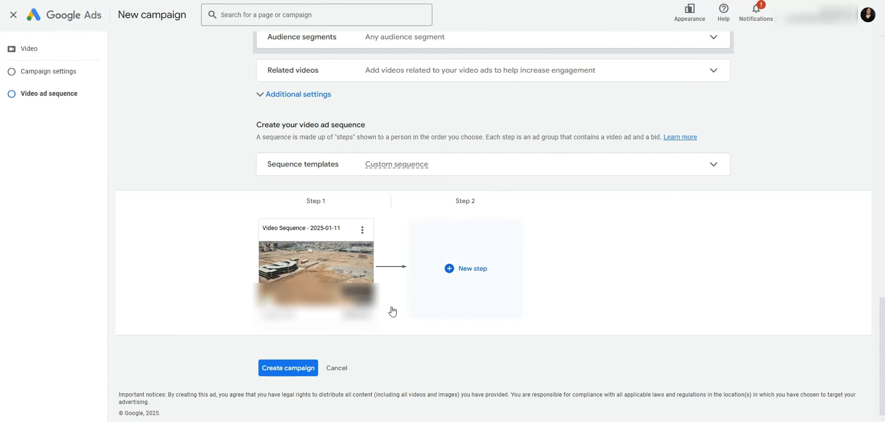
Begin step 2 of the video ad sequence and try the View and Skip step transitions
{"action": "mouse_move", "coordinate": [293, 263]}
{"action": "left_click", "coordinate": [468, 272]}
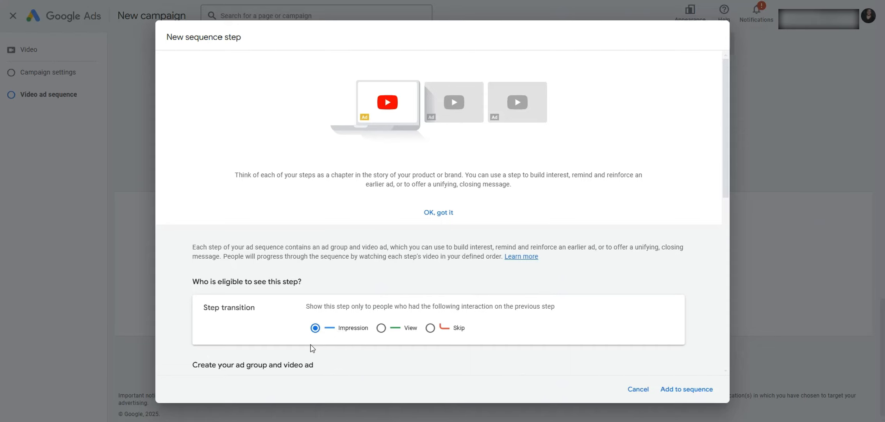
{"action": "left_click", "coordinate": [390, 331]}
{"action": "left_click", "coordinate": [430, 329]}
{"action": "left_click", "coordinate": [381, 328]}
{"action": "left_click", "coordinate": [430, 328]}
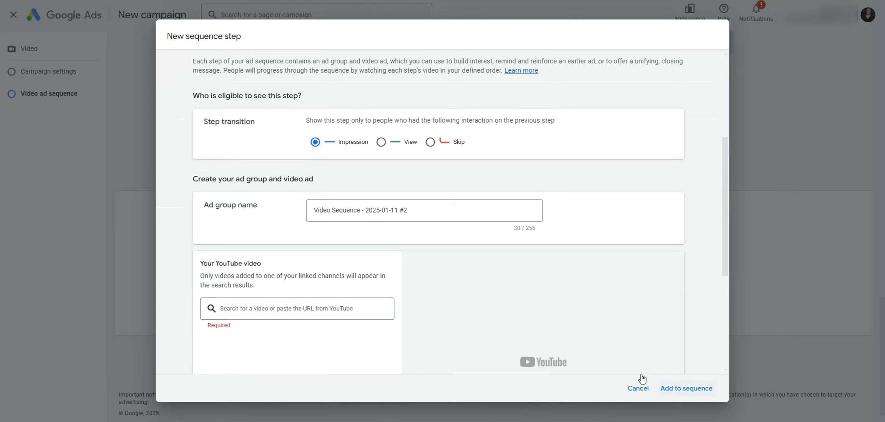
Give step 2 a YouTube video with the Impression transition and the Non-skippable in-stream ad format
{"action": "scroll", "coordinate": [343, 257], "scroll_direction": "down", "scroll_amount": 3}
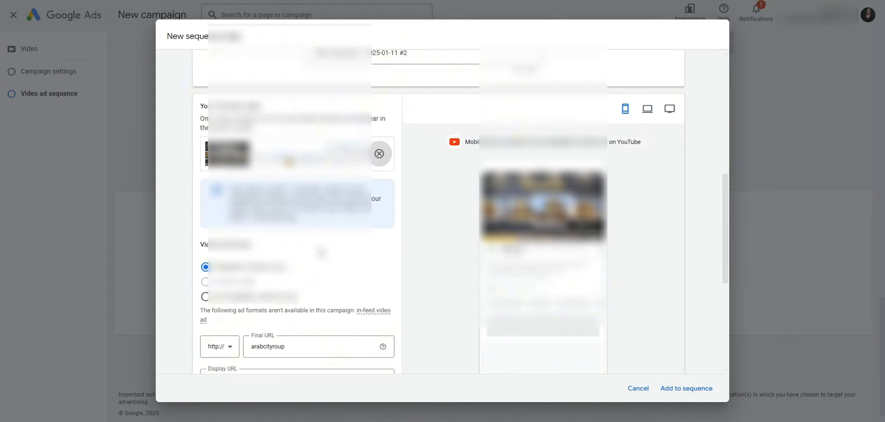
{"action": "scroll", "coordinate": [321, 253], "scroll_direction": "down", "scroll_amount": 3}
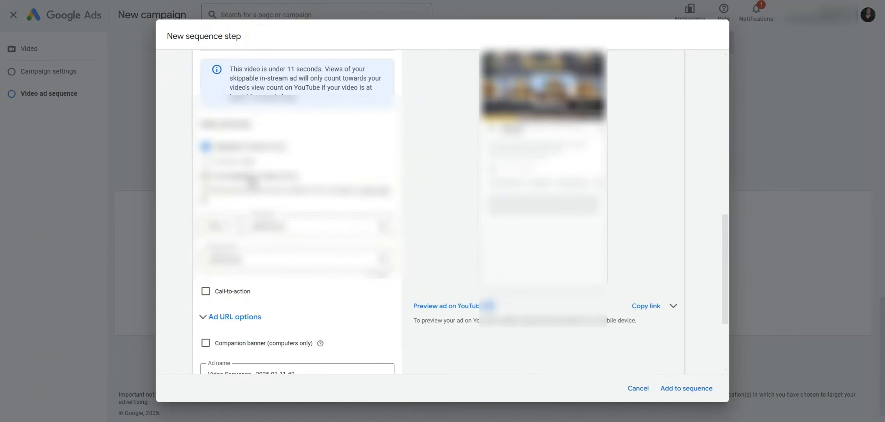
{"action": "scroll", "coordinate": [252, 182], "scroll_direction": "down", "scroll_amount": 2}
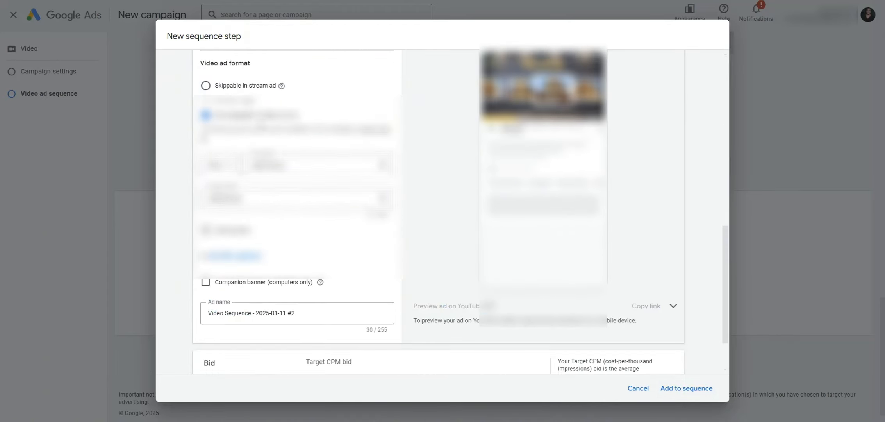
{"action": "scroll", "coordinate": [297, 168], "scroll_direction": "down", "scroll_amount": 2}
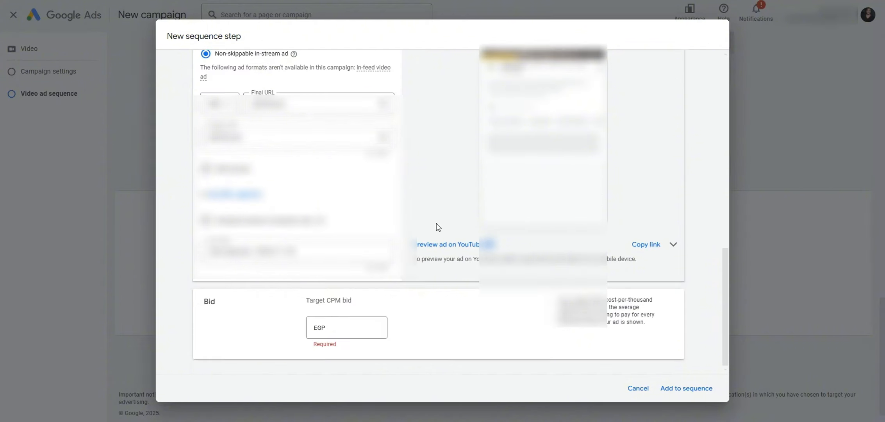
Set step 2's Target CPM bid to EGP 70 and add the step to the sequence
{"action": "left_click", "coordinate": [672, 388]}
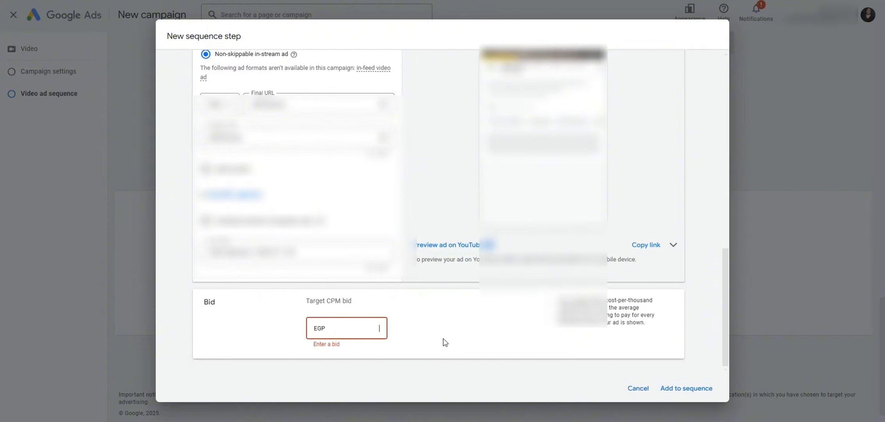
{"action": "type", "text": "70"}
{"action": "left_click", "coordinate": [699, 388]}
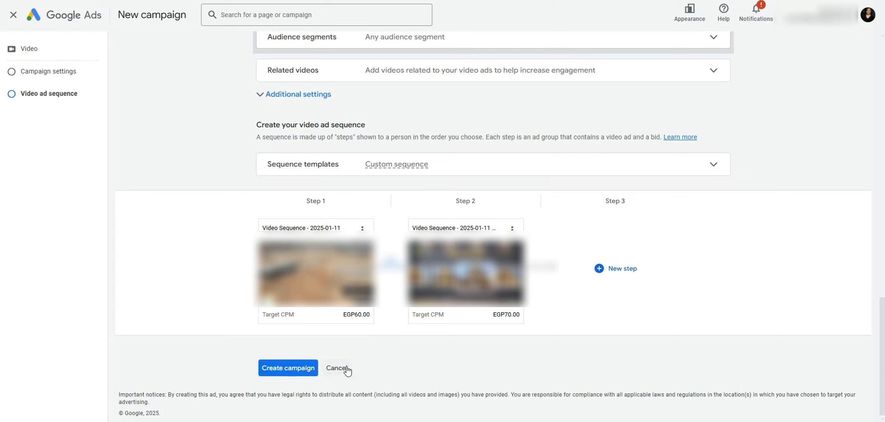
Go back from the Ad sequence draft to the campaign type selection and review the available video campaign subtypes
{"action": "scroll", "coordinate": [337, 369], "scroll_direction": "up", "scroll_amount": 3}
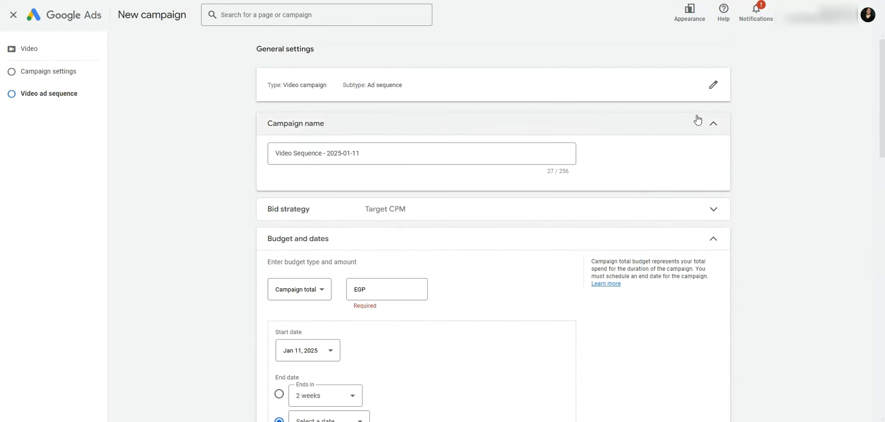
{"action": "left_click", "coordinate": [713, 85]}
{"action": "left_click", "coordinate": [538, 242]}
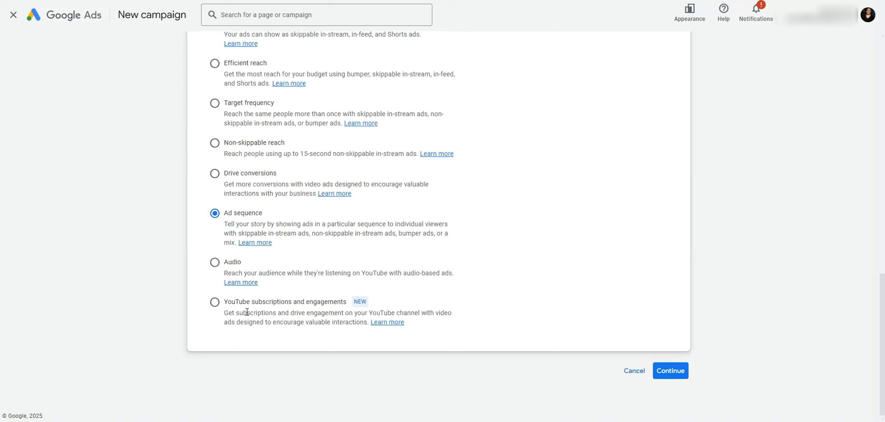
{"action": "scroll", "coordinate": [441, 318], "scroll_direction": "up", "scroll_amount": 10}
{"action": "scroll", "coordinate": [523, 240], "scroll_direction": "down", "scroll_amount": 8}
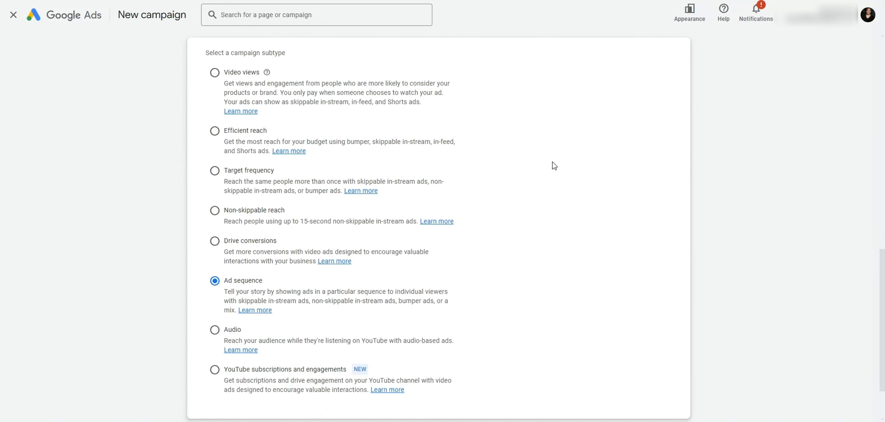